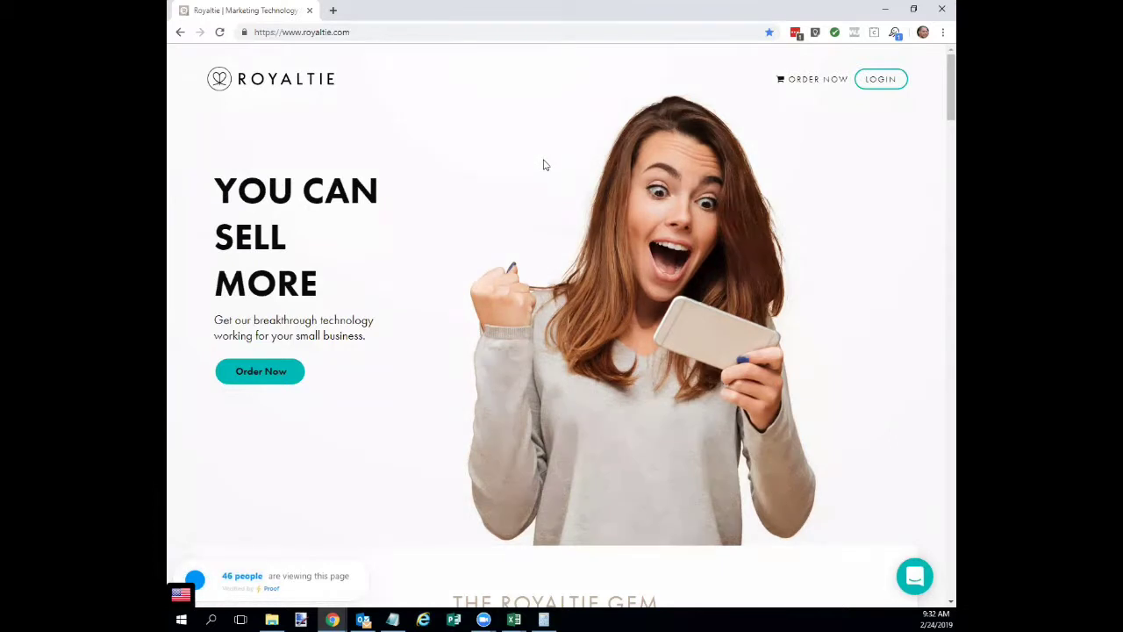
# Go from the royaltie.com home page to the account login page.
pyautogui.click(338, 32)
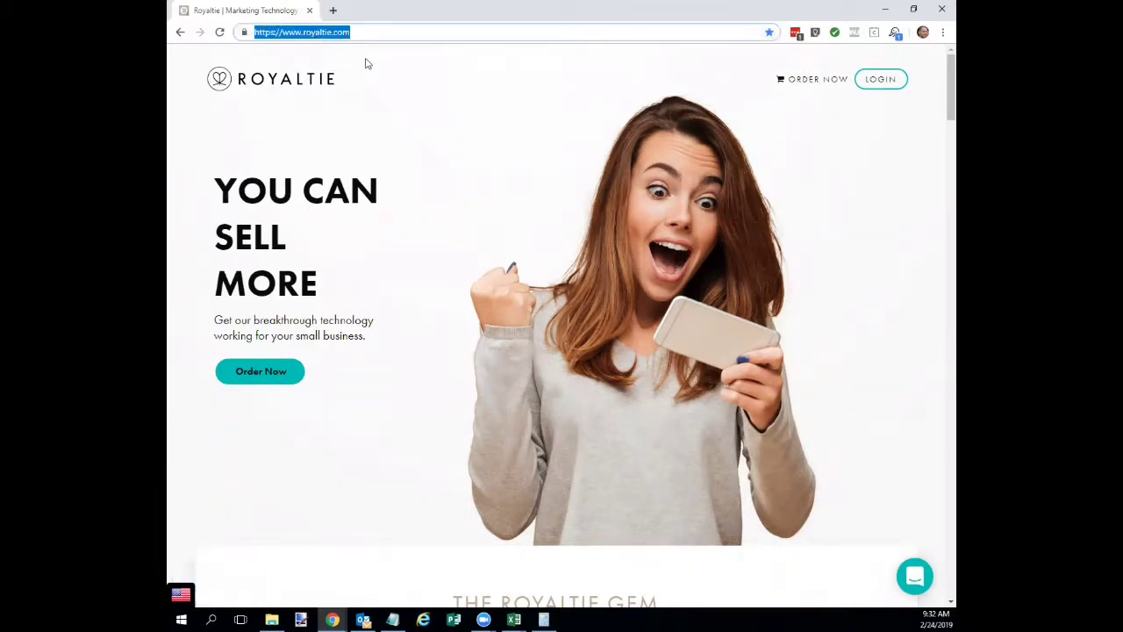
pyautogui.click(875, 81)
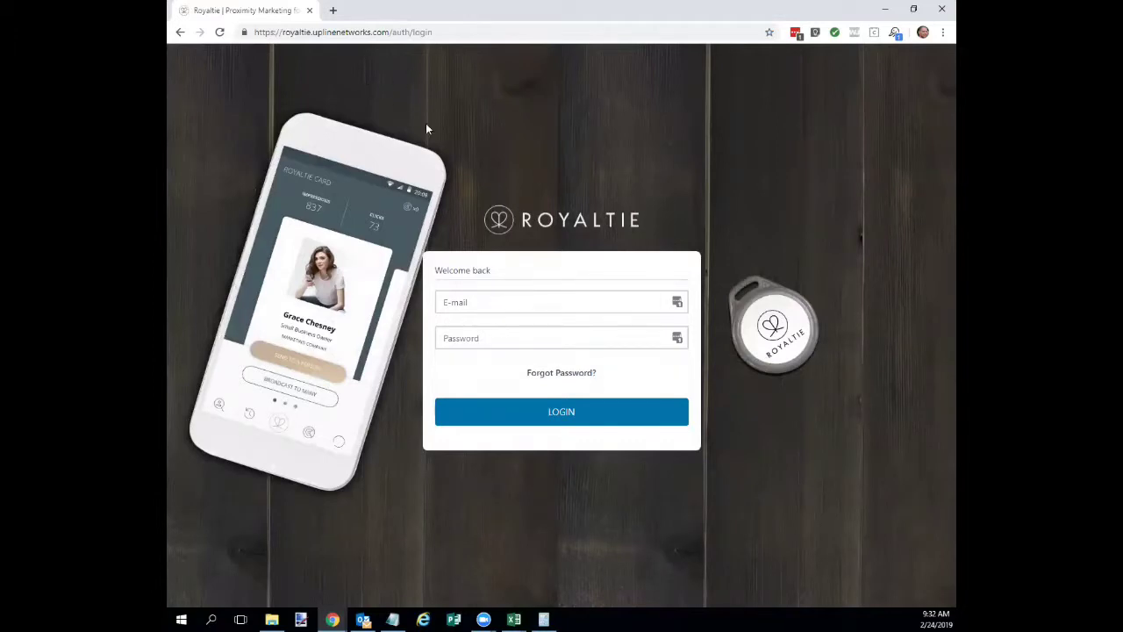
# Sign in with the account e-mail and password and go to Landing Pages.
pyautogui.click(485, 299)
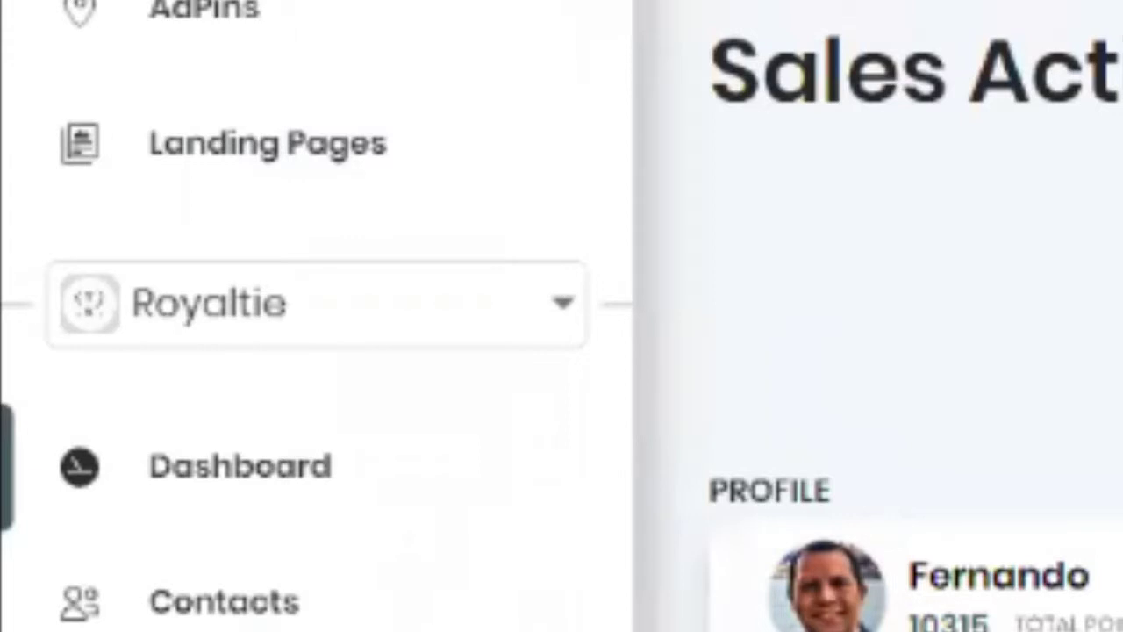
pyautogui.click(282, 148)
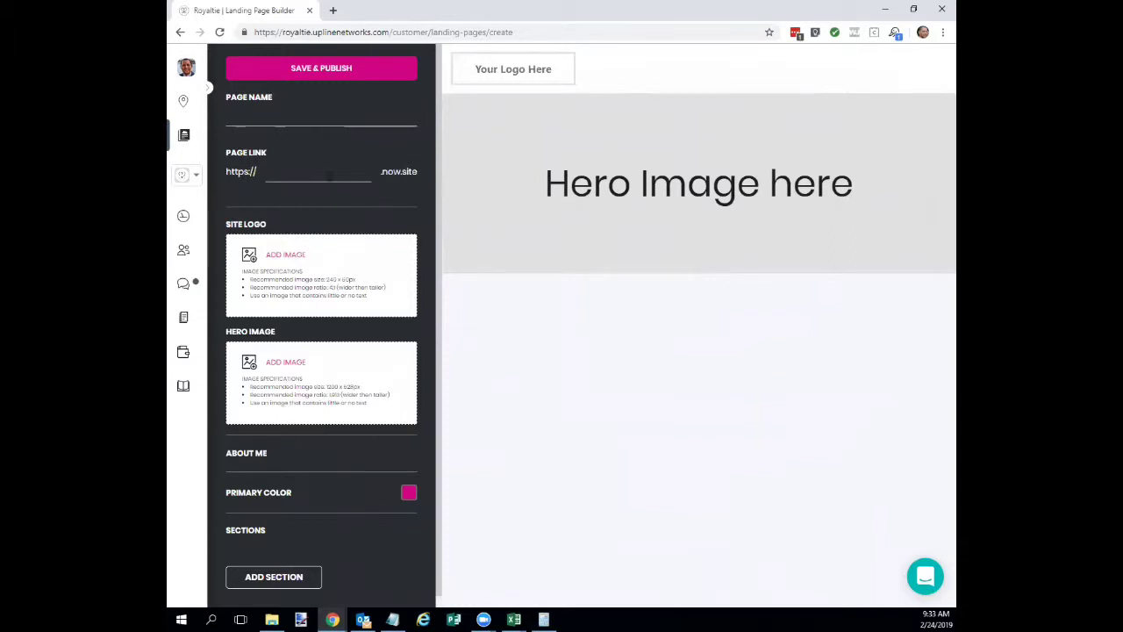
# Name the page 'This is page name' and replace its link with mystore111.
pyautogui.click(262, 117)
pyautogui.write('This is page')
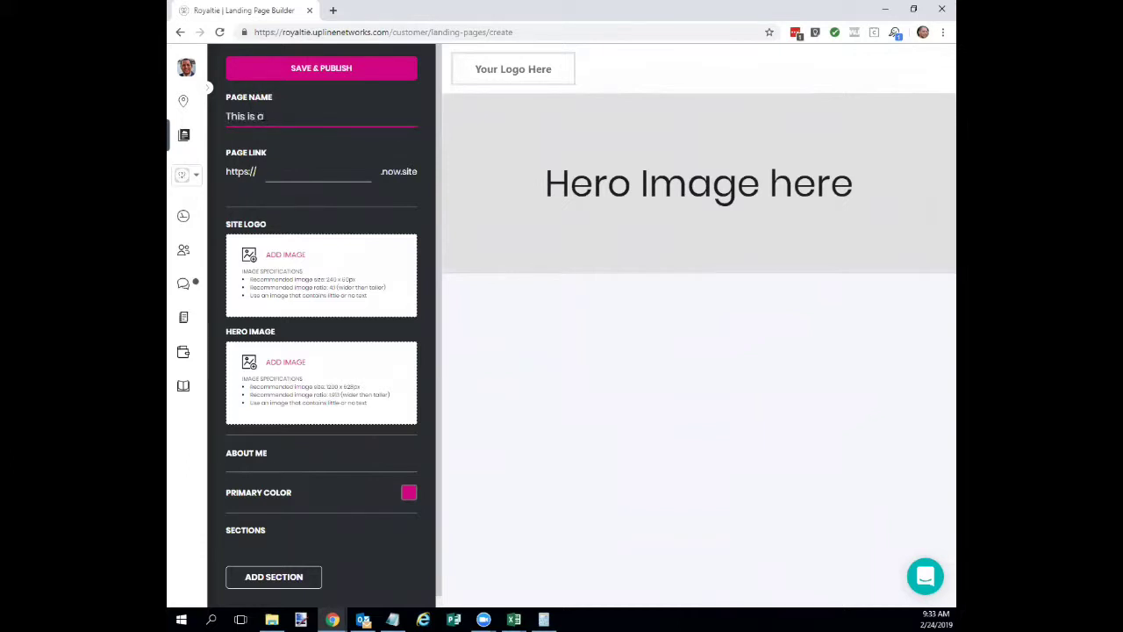
pyautogui.write(' name')
pyautogui.click(254, 169)
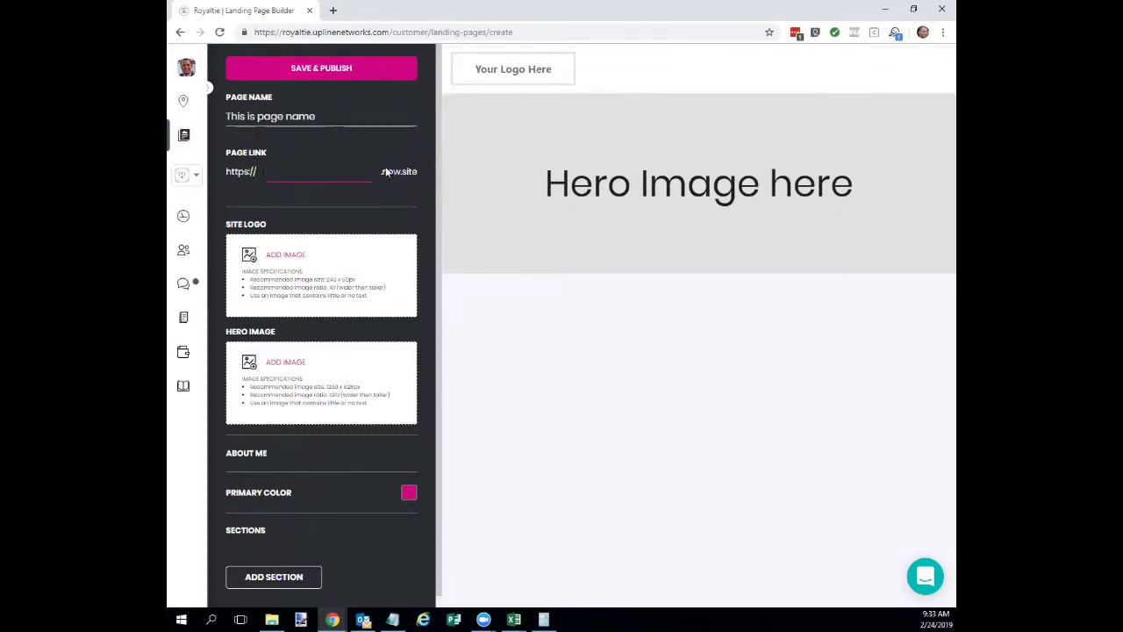
pyautogui.write('this is myspeciallink')
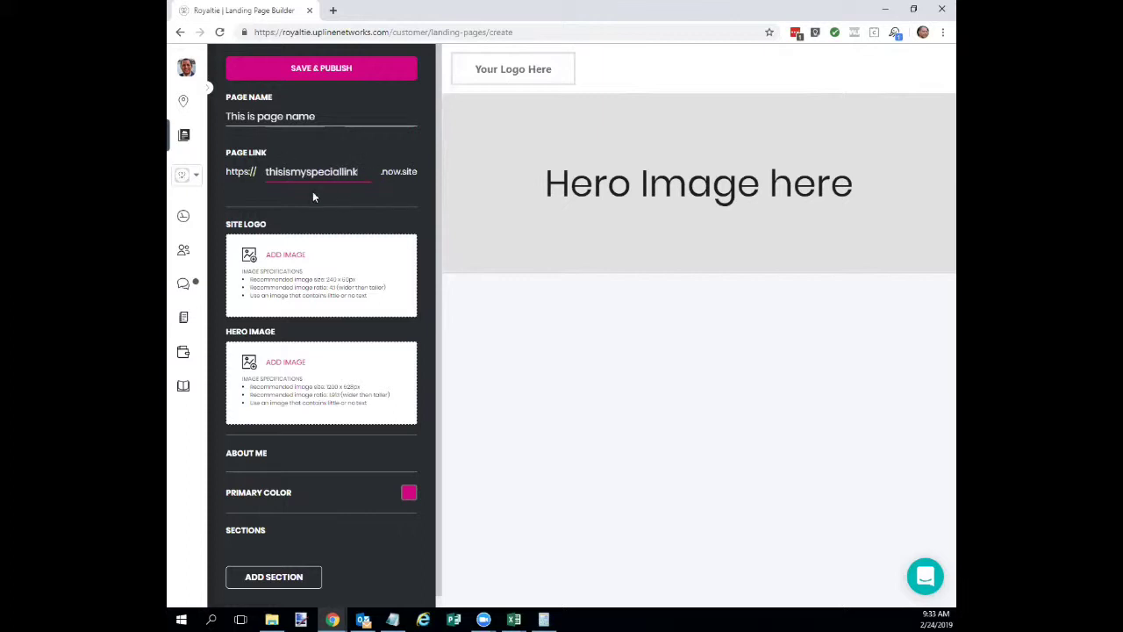
pyautogui.hotkey('ctrl', 'a')
pyautogui.write('mystore11')
# Save and publish the page, then preview it live at mystore111.now.site.
pyautogui.click(325, 69)
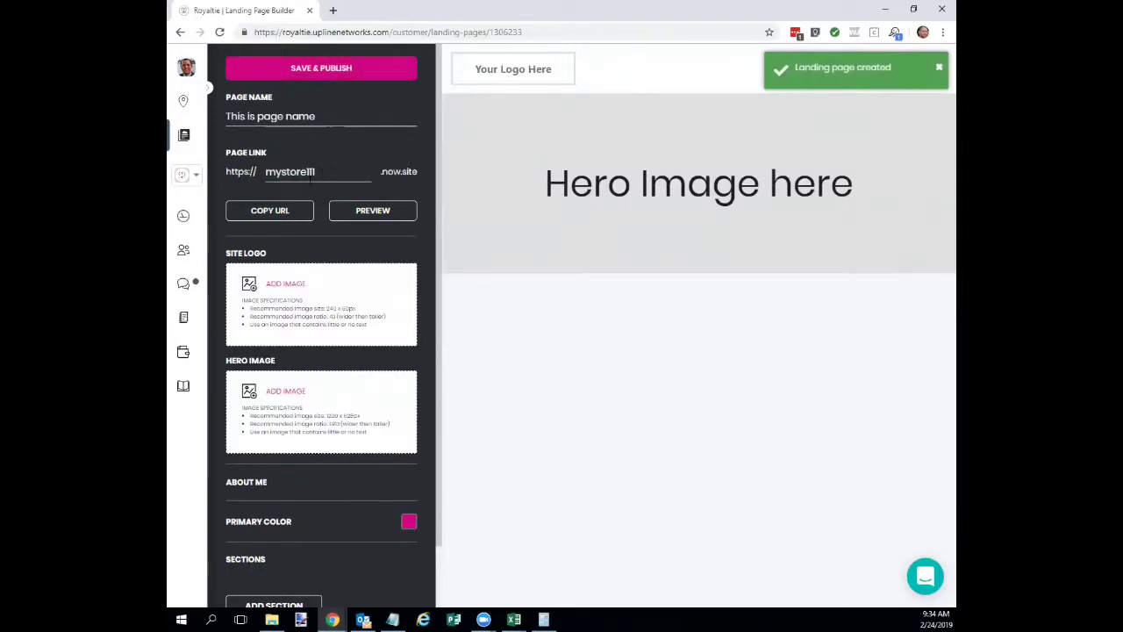
pyautogui.click(376, 211)
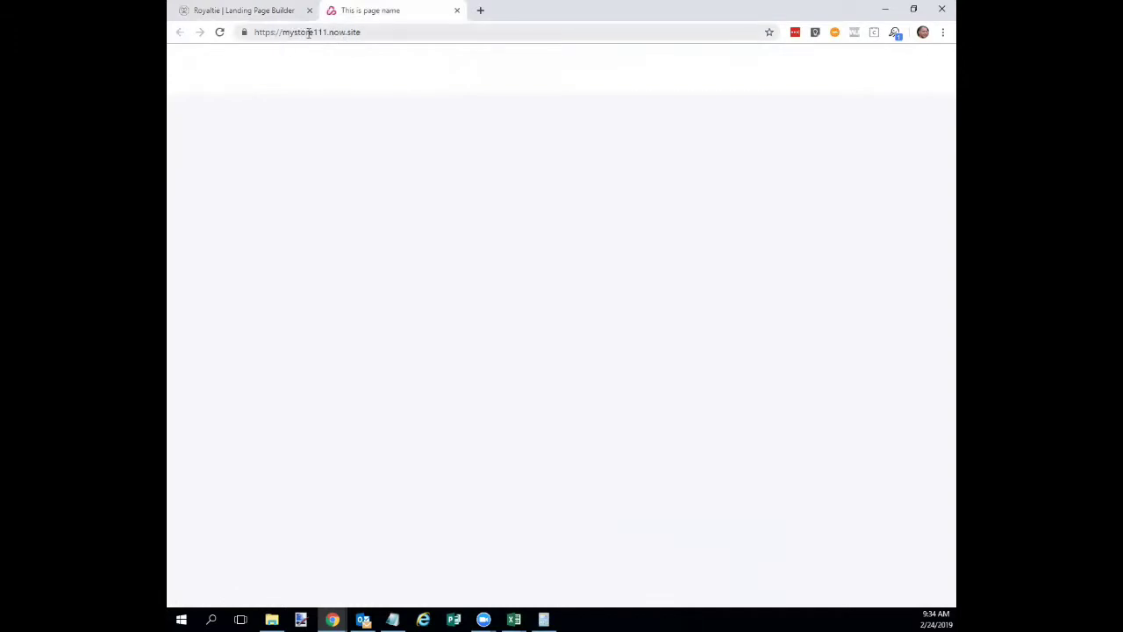
# Copy the live page's URL and switch back to the Landing Page Builder tab.
pyautogui.click(382, 31)
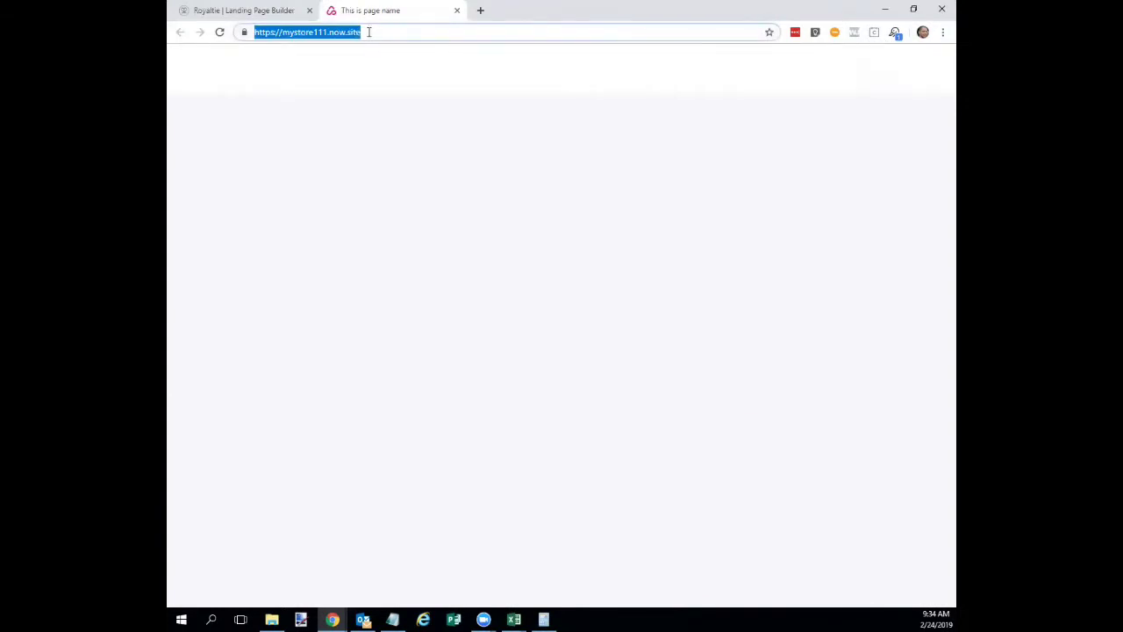
pyautogui.rightClick(329, 35)
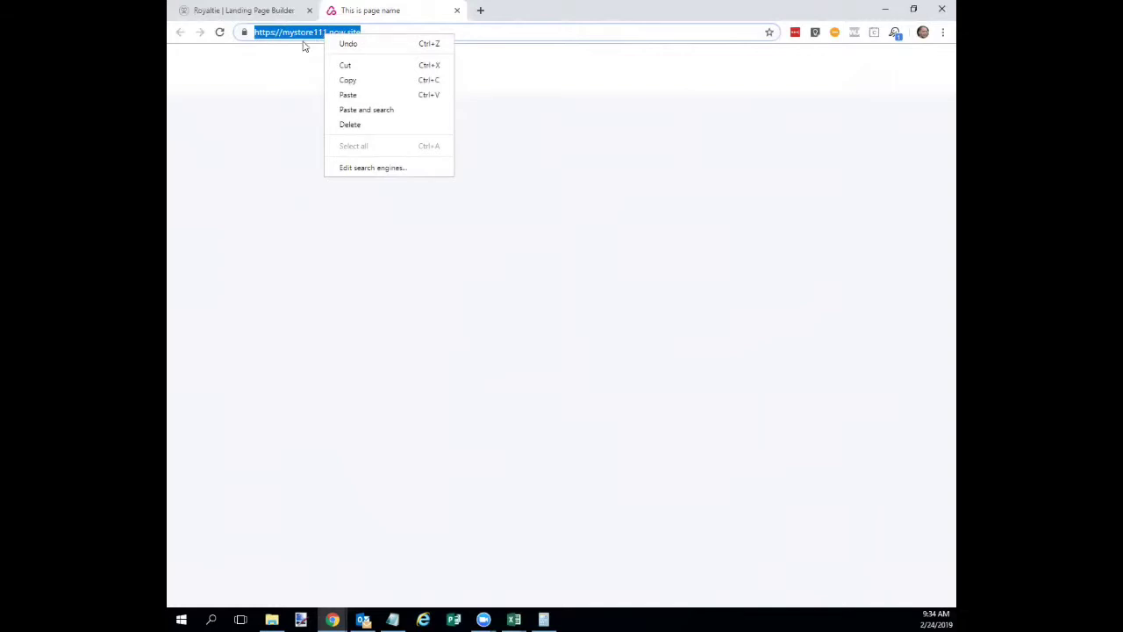
pyautogui.click(562, 151)
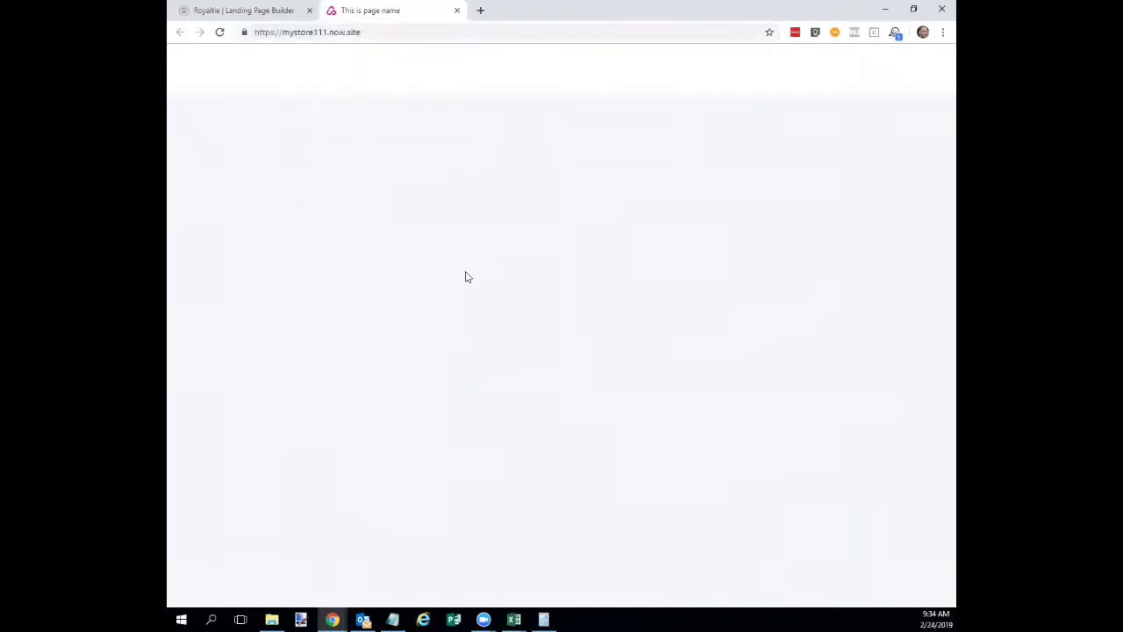
pyautogui.click(269, 15)
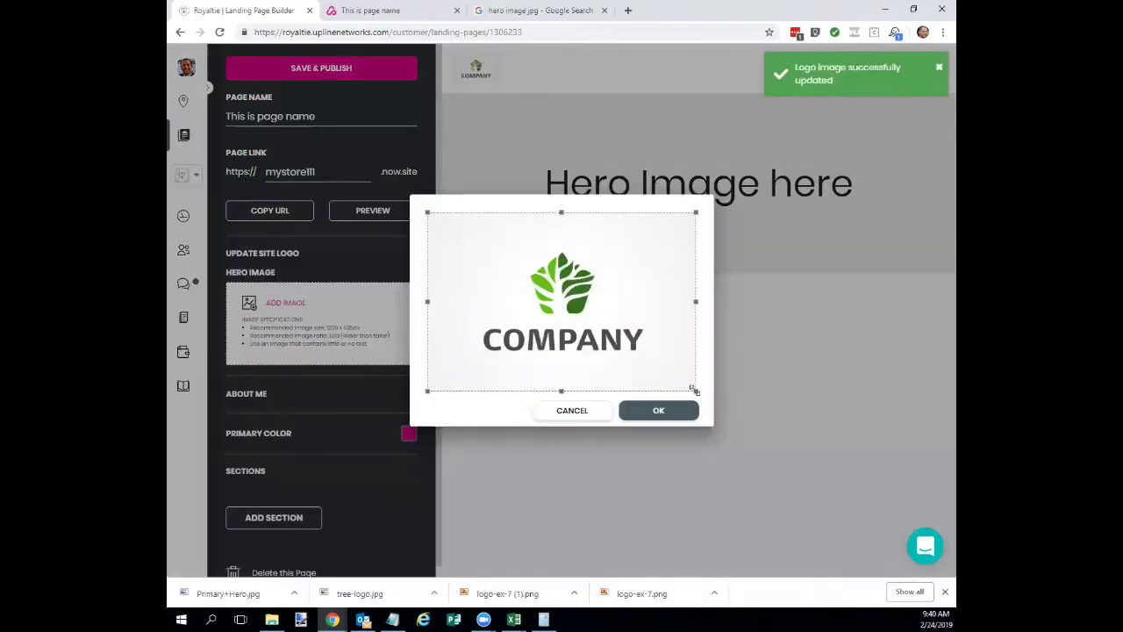
# Crop and apply the green COMPANY tree logo, then add and crop the photographer hero image.
pyautogui.moveTo(693, 387); pyautogui.dragTo(622, 335)
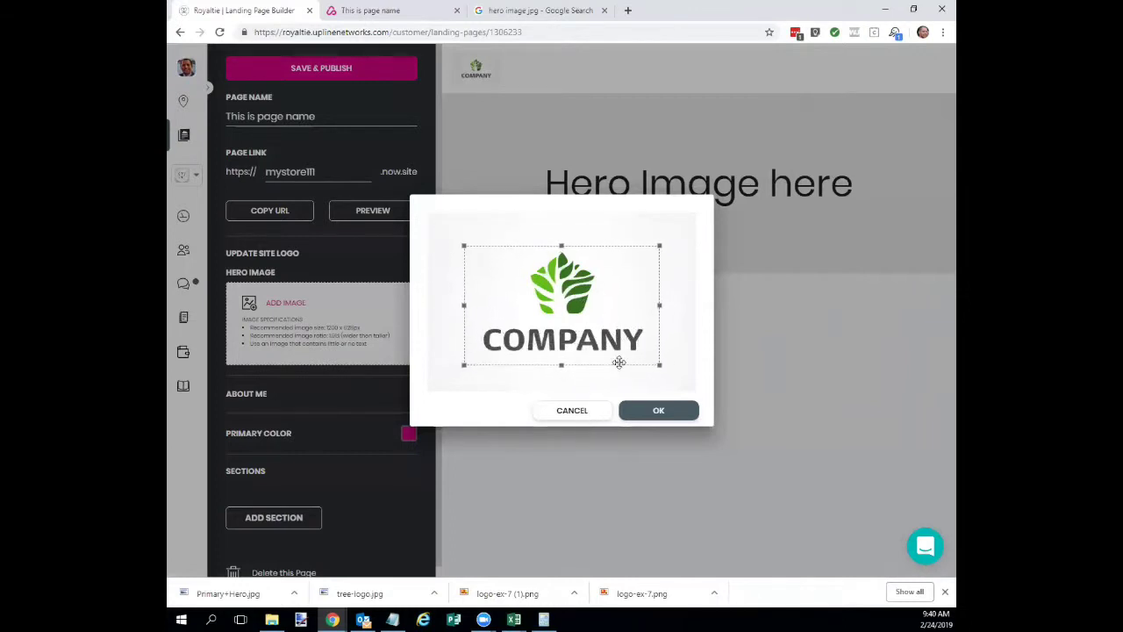
pyautogui.click(657, 410)
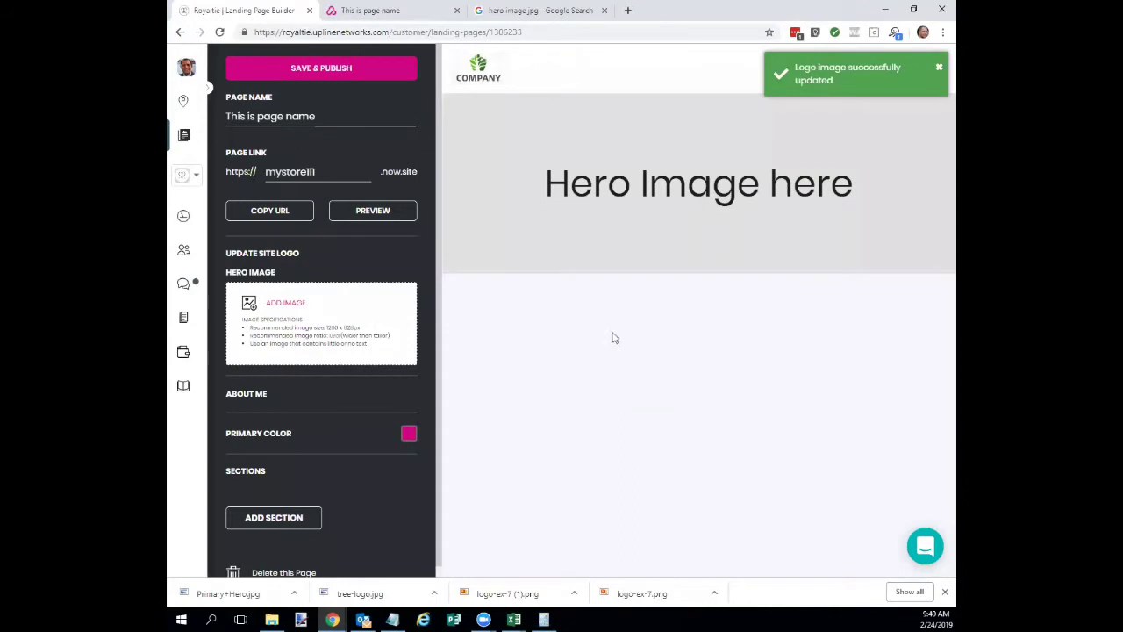
pyautogui.click(394, 298)
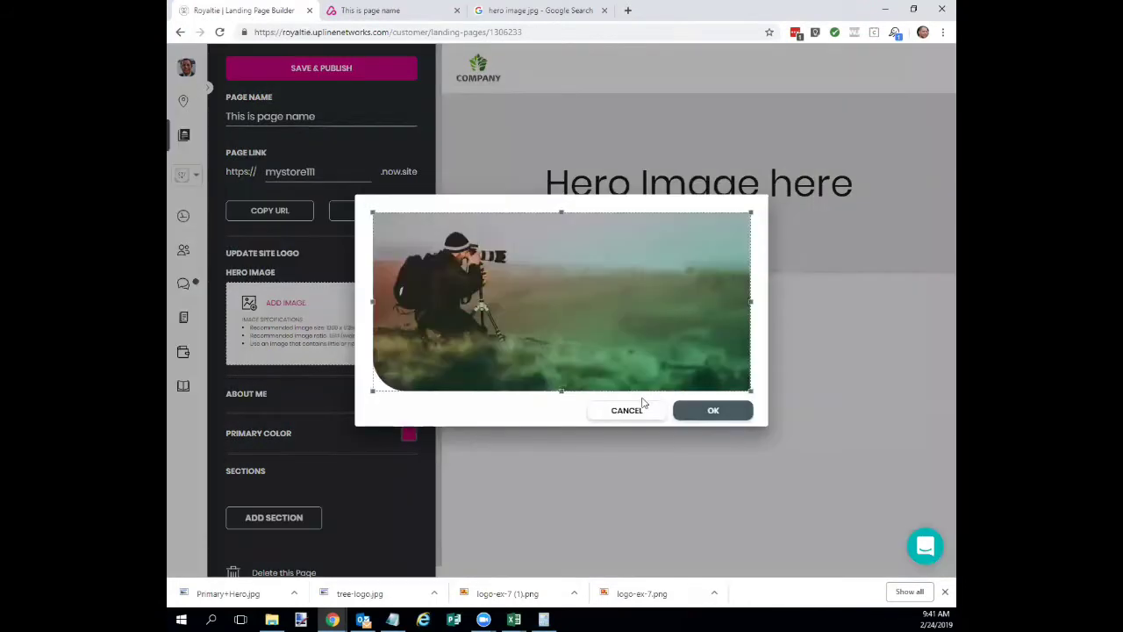
pyautogui.click(715, 412)
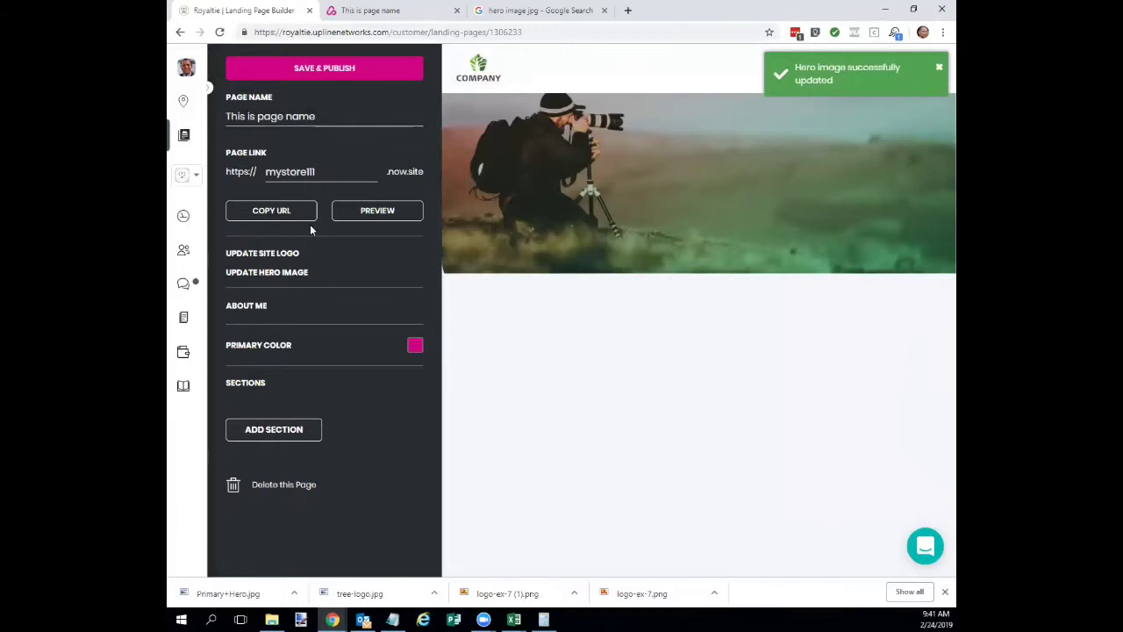
# In About Me, enter the first and last name and crop the cartoon profile picture.
pyautogui.click(258, 304)
pyautogui.click(400, 139)
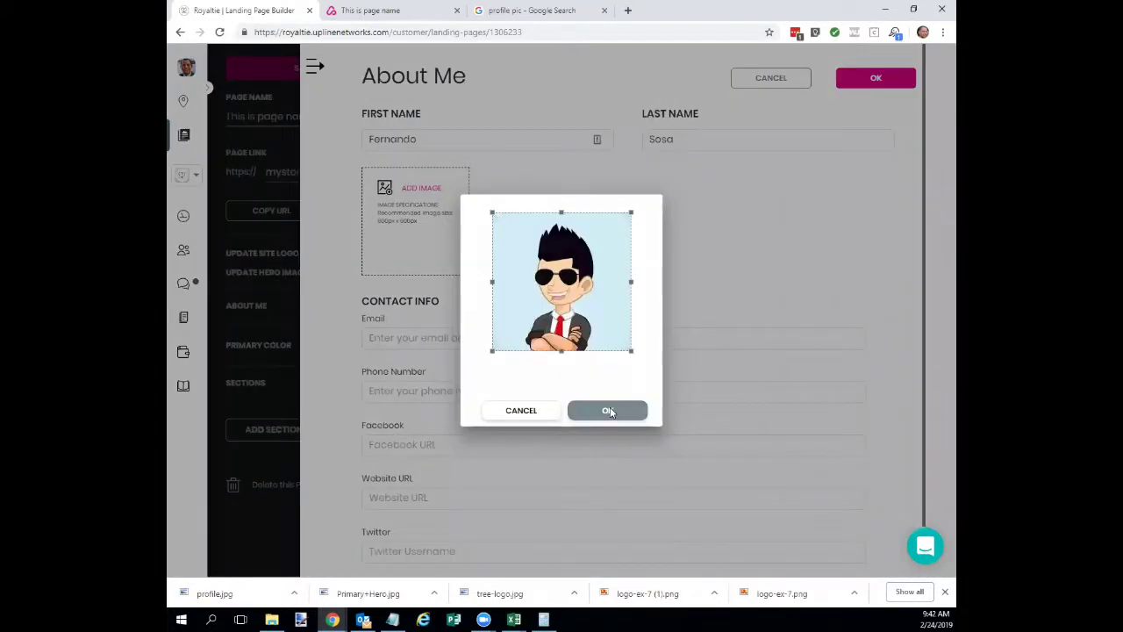
pyautogui.click(609, 412)
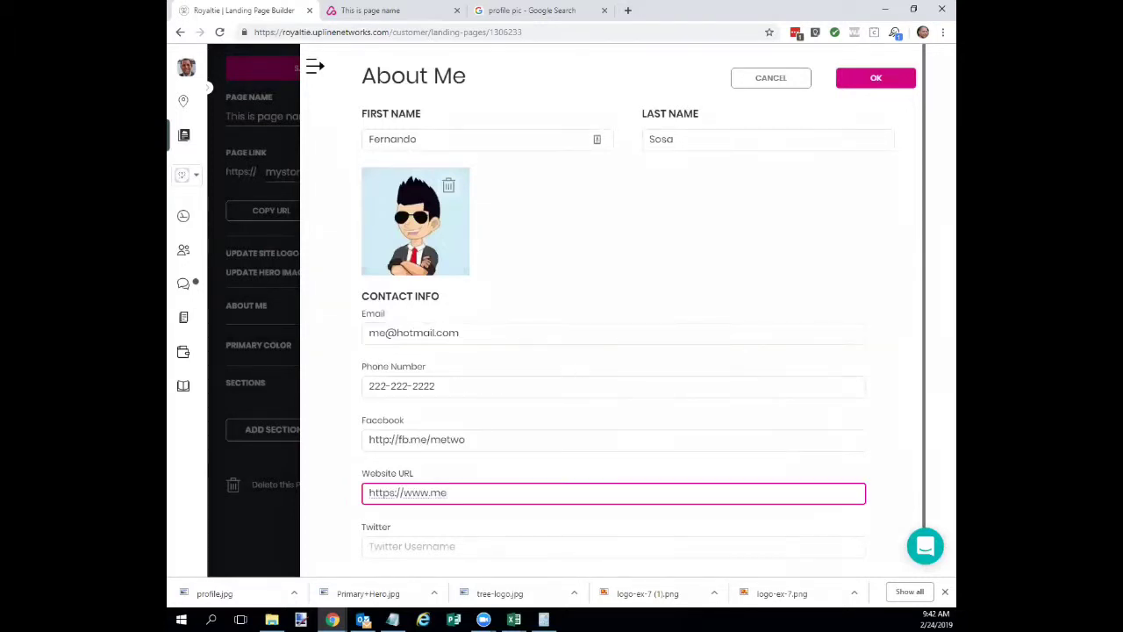
# Fill in the website and Twitter links and save the About Me details.
pyautogui.press('BackSpace')
pyautogui.write('ysite.com')
pyautogui.press('Tab')
pyautogui.write('ht')
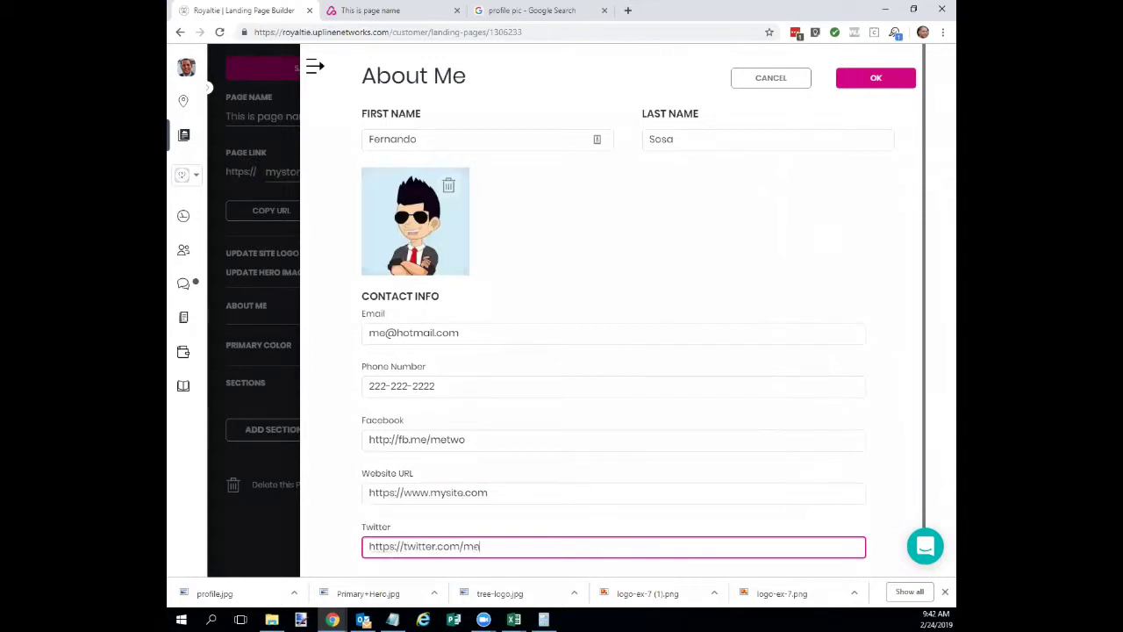
pyautogui.press('Tab')
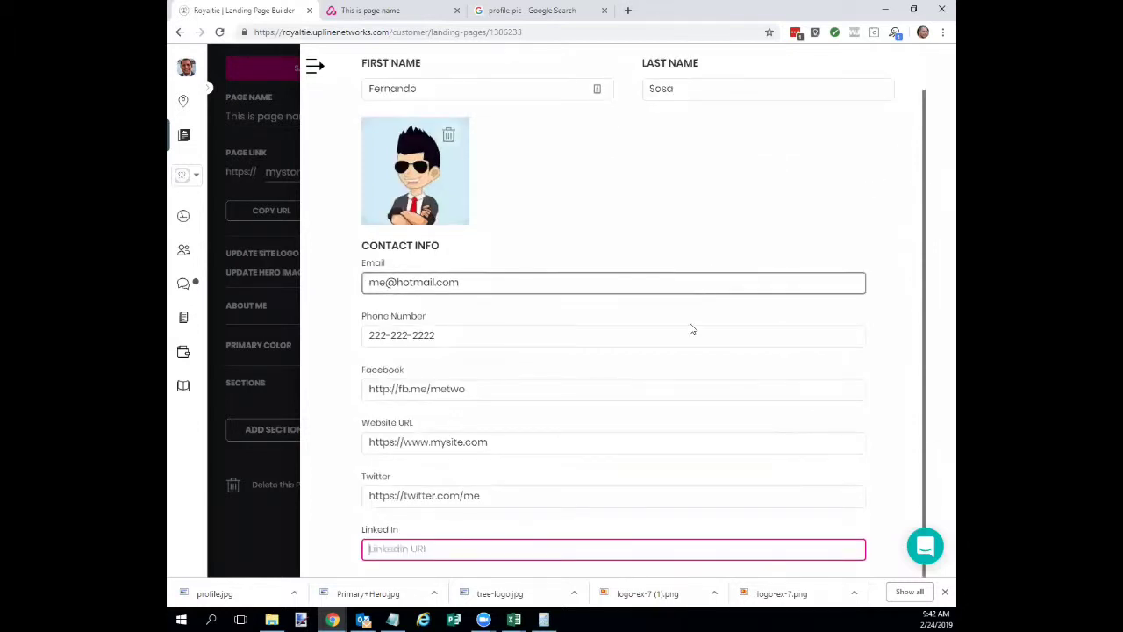
pyautogui.scroll(2, 680, 354)
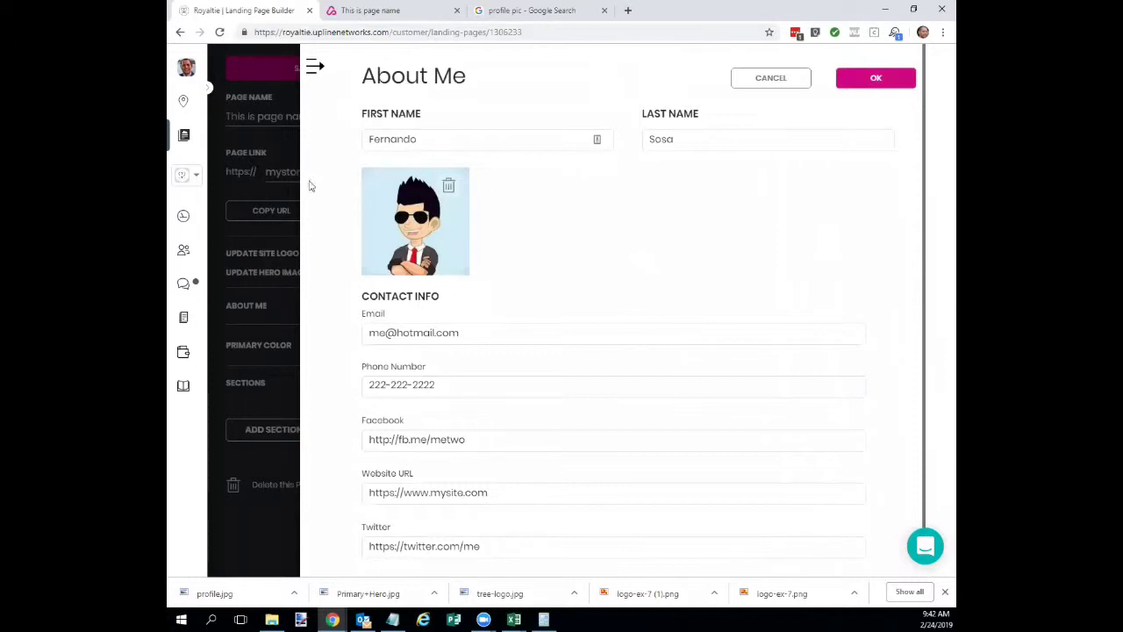
pyautogui.scroll(-1, 430, 250)
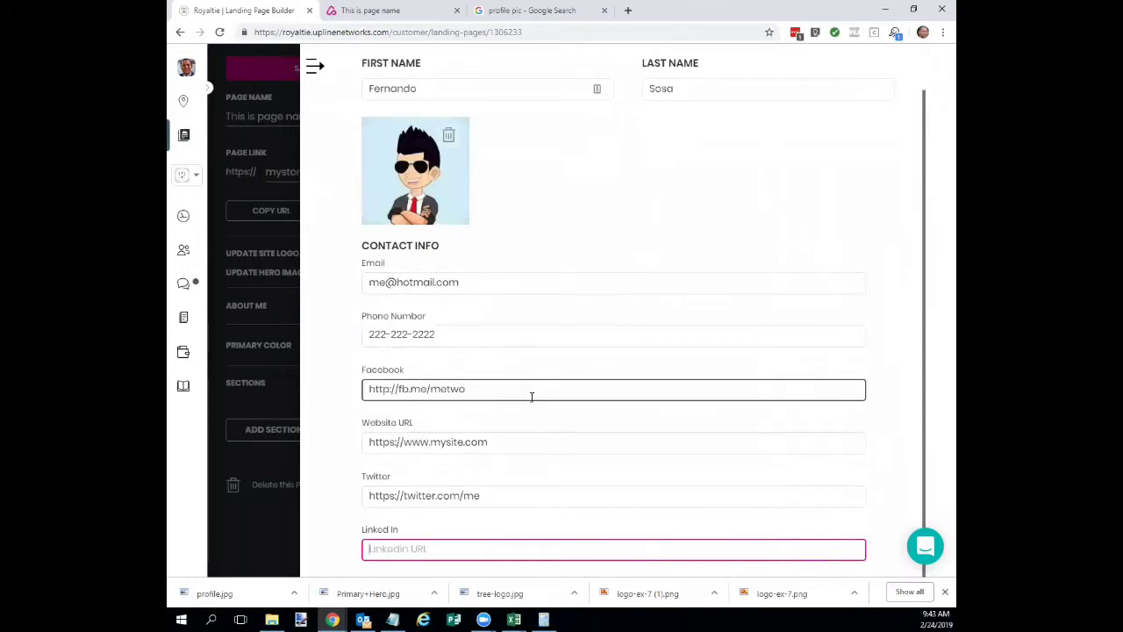
pyautogui.scroll(1, 541, 327)
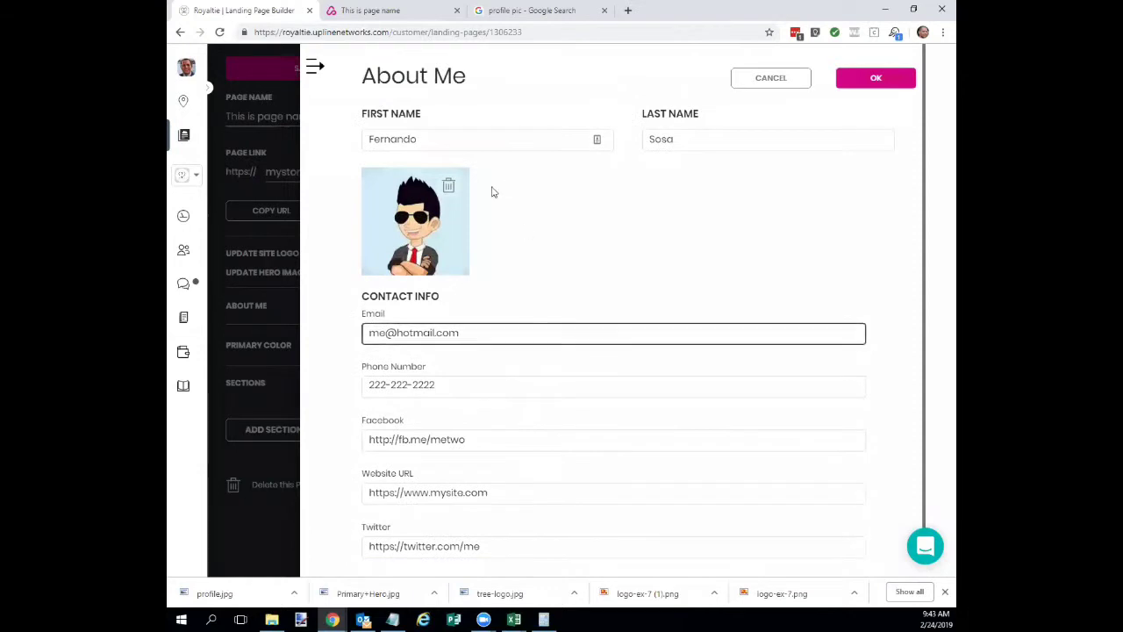
pyautogui.click(873, 87)
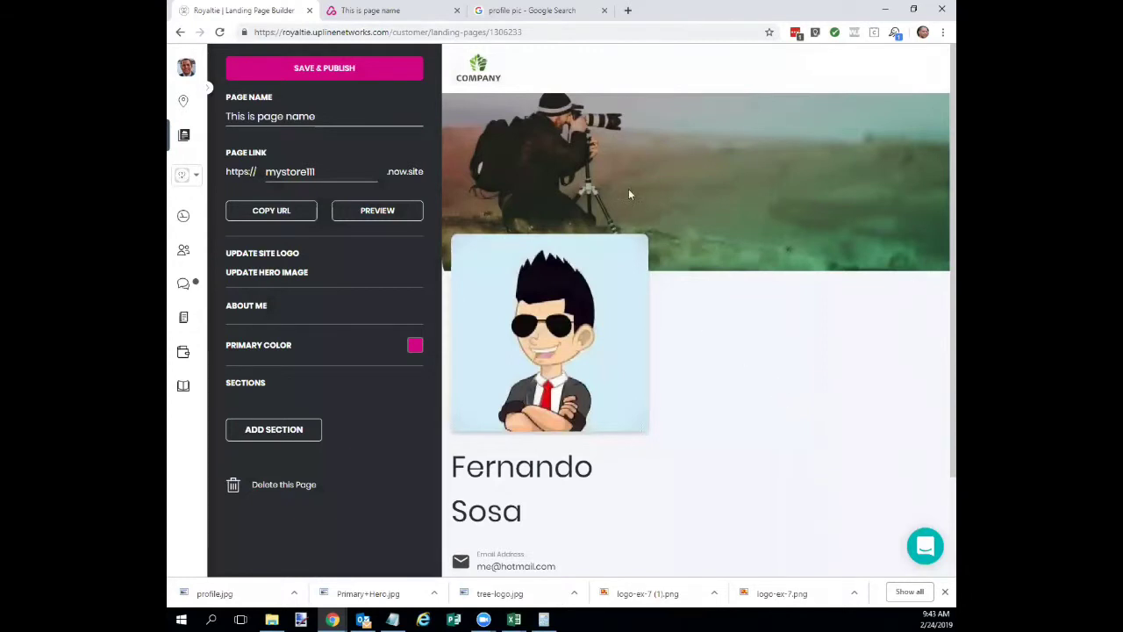
# Change the primary colour from magenta #d10482 to blue #0456d1.
pyautogui.scroll(-2, 713, 257)
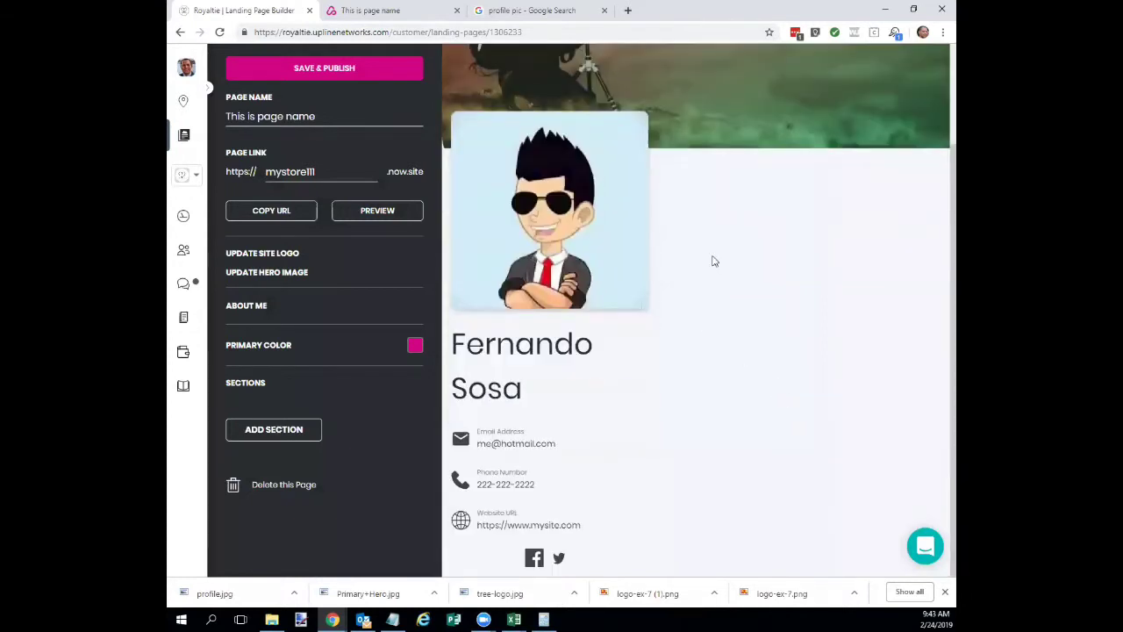
pyautogui.scroll(1, 711, 345)
pyautogui.scroll(2, 711, 345)
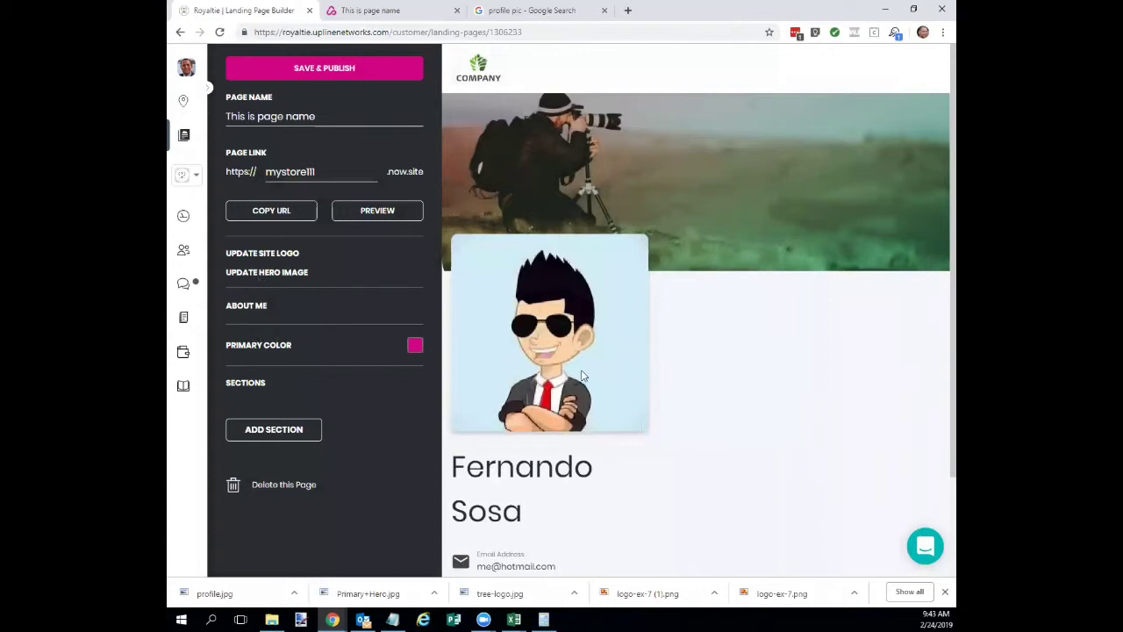
pyautogui.scroll(-2, 605, 451)
pyautogui.scroll(2, 604, 451)
pyautogui.click(415, 346)
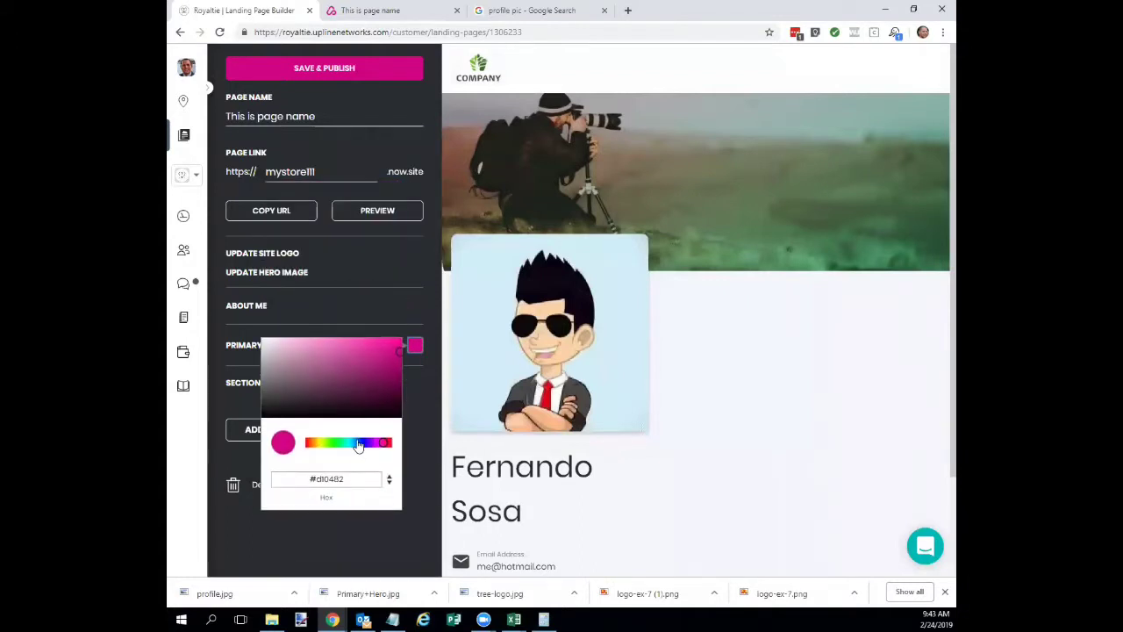
pyautogui.click(359, 446)
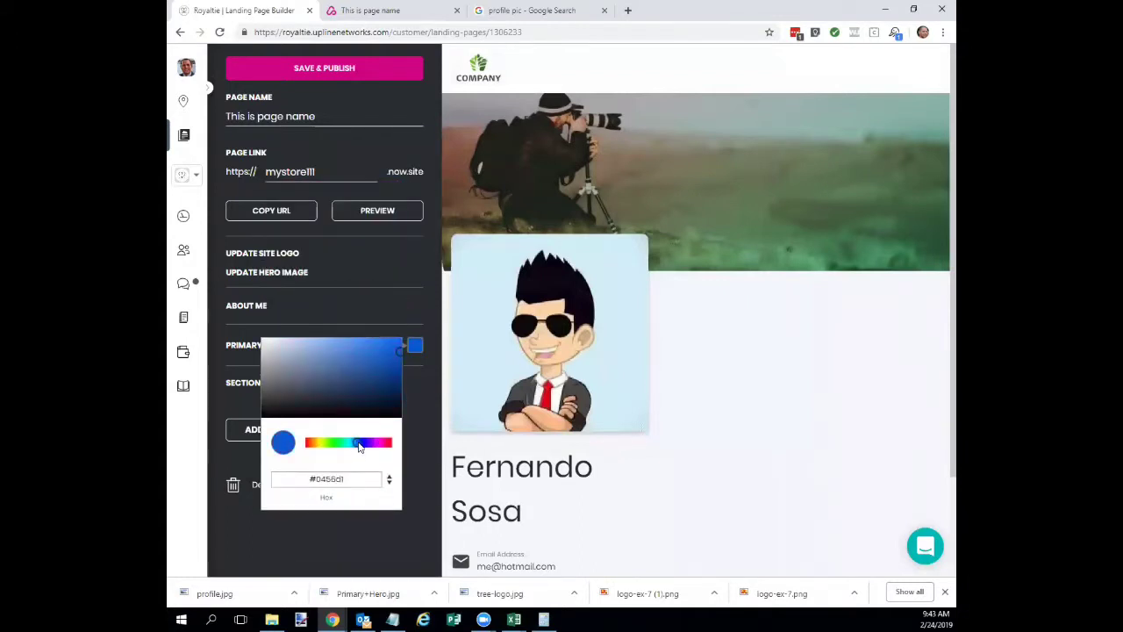
pyautogui.click(417, 475)
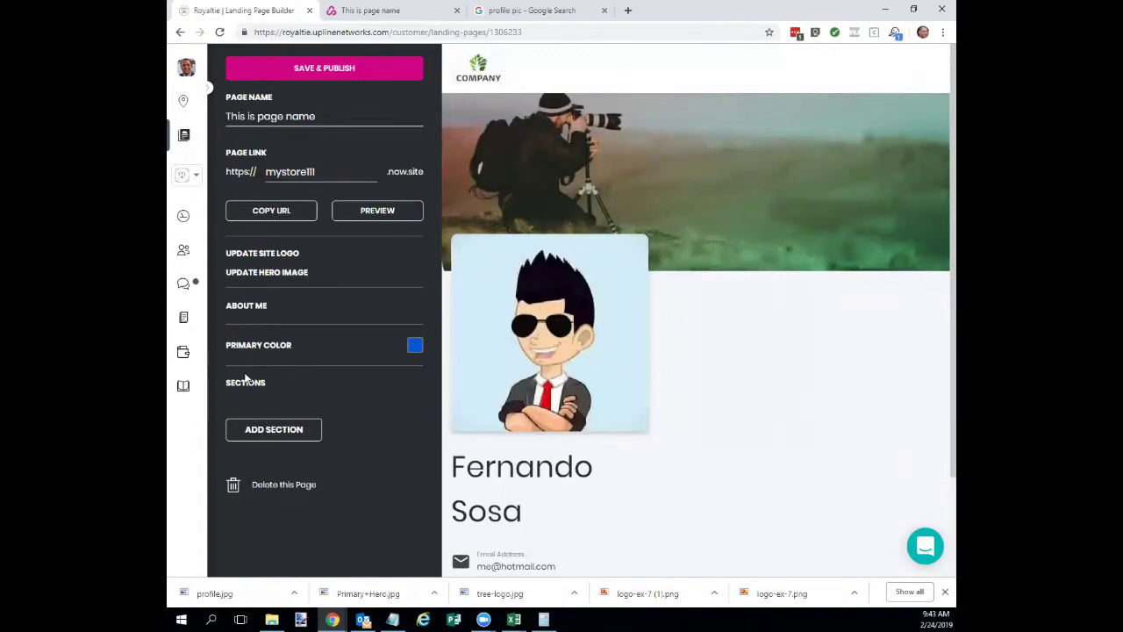
# Add a new section and choose the Customer Form type.
pyautogui.click(270, 432)
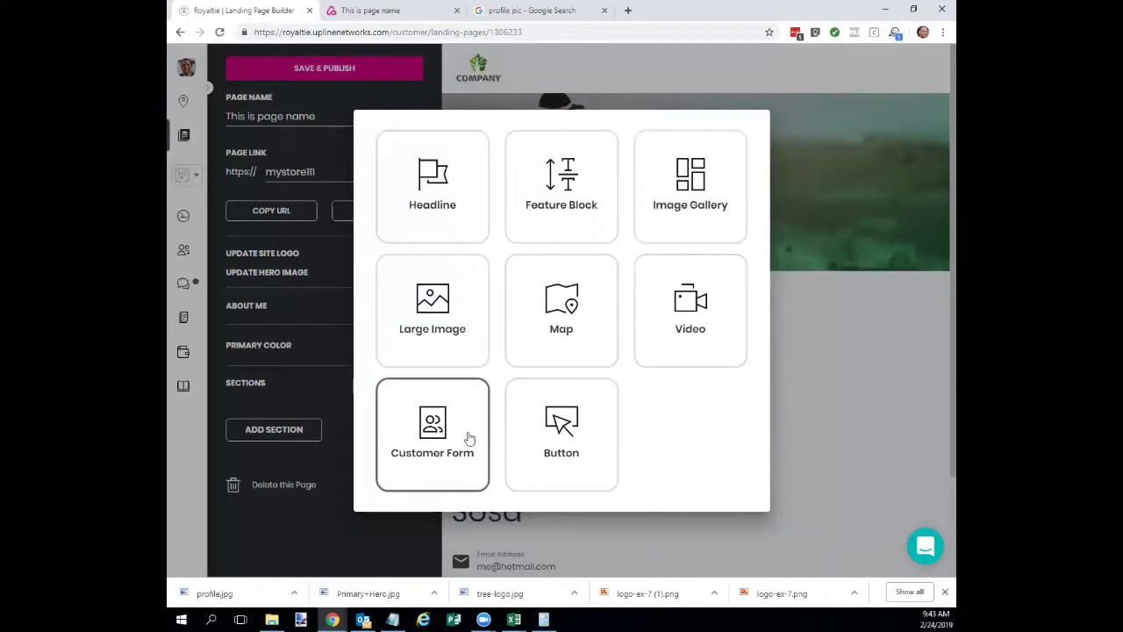
pyautogui.click(437, 425)
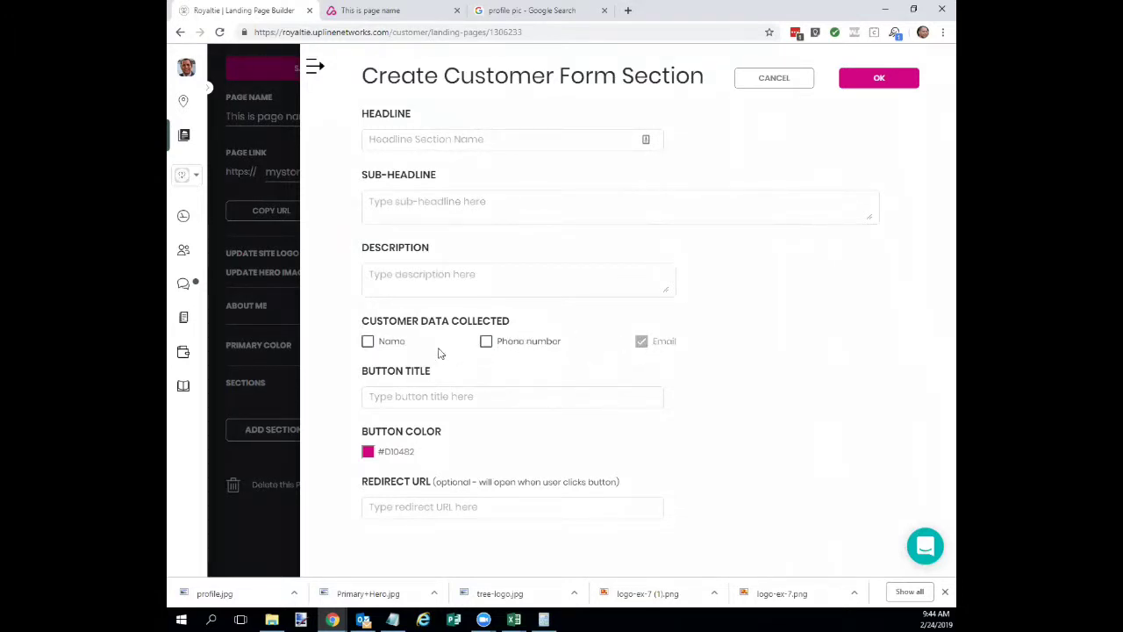
# Collect Name and Phone number, with the headline 'Test 123 123 123'.
pyautogui.click(368, 341)
pyautogui.click(486, 343)
pyautogui.click(431, 138)
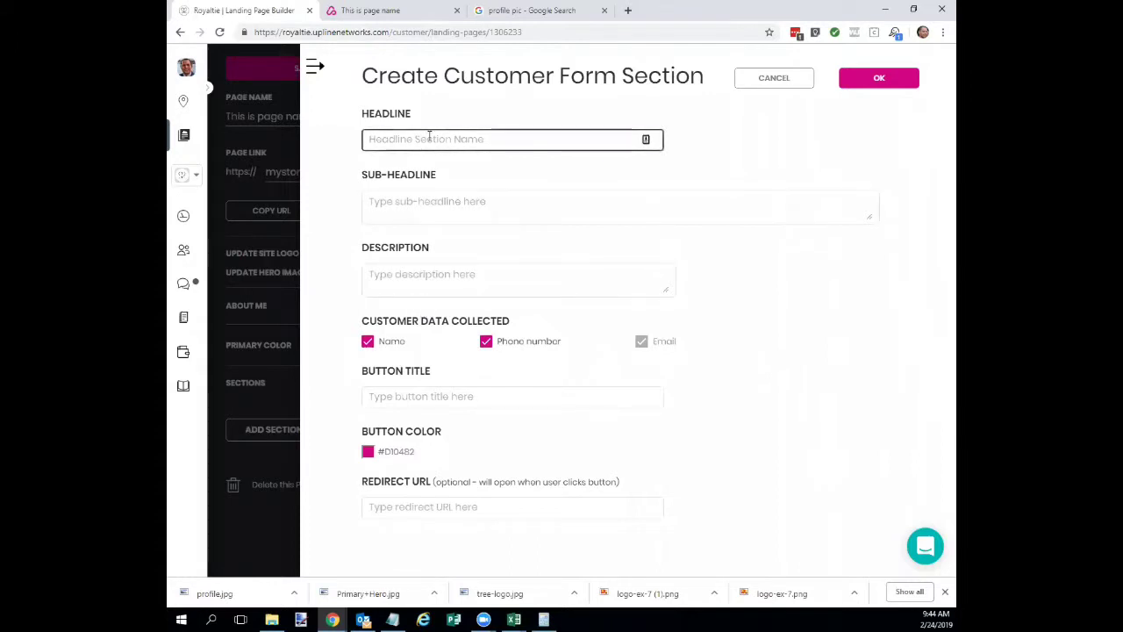
pyautogui.write('Test')
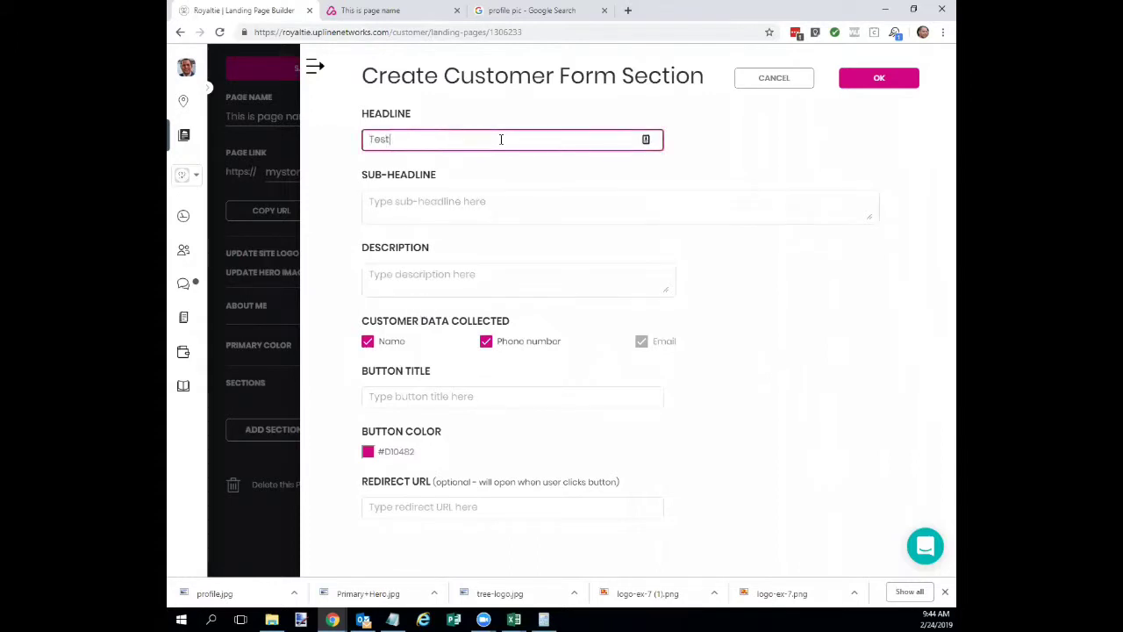
pyautogui.write(' 123 123 123')
# Add the form's sub-headline and the description 'this is the description'.
pyautogui.click(476, 197)
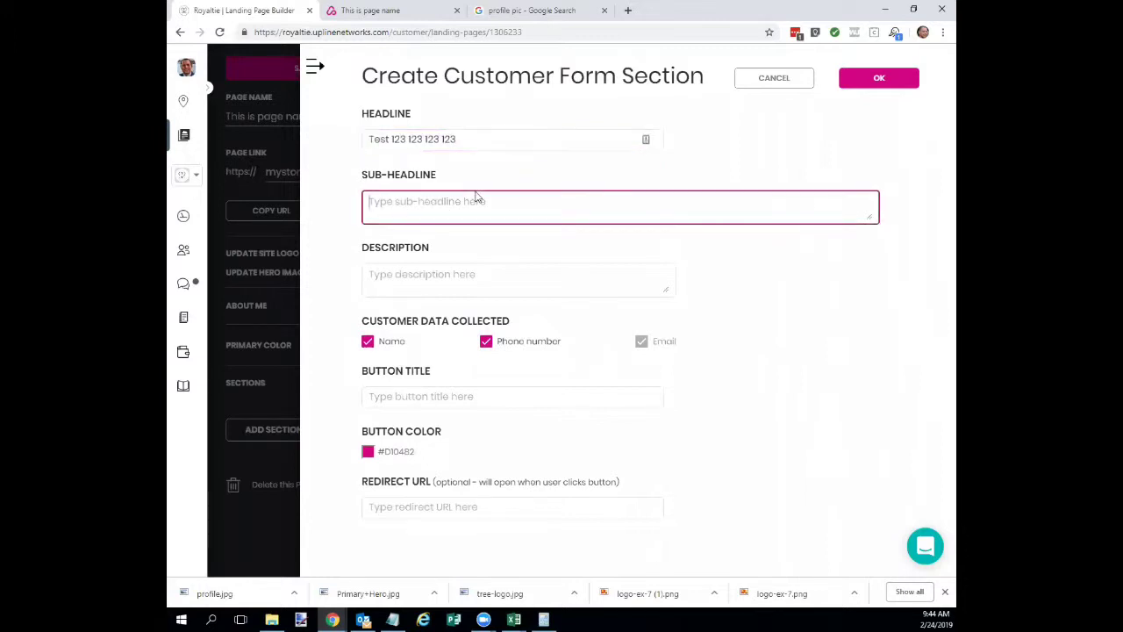
pyautogui.write('this is the subheadline')
pyautogui.click(433, 278)
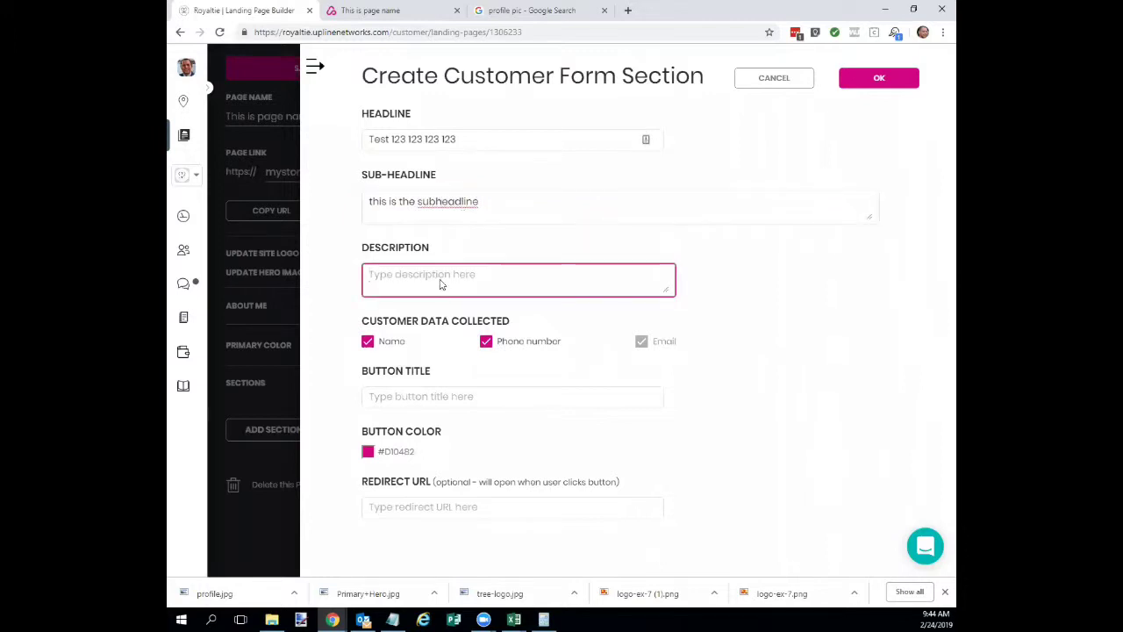
pyautogui.write('this is the description')
pyautogui.hotkey('ctrl', 'shift', 'Left')
pyautogui.write('descript')
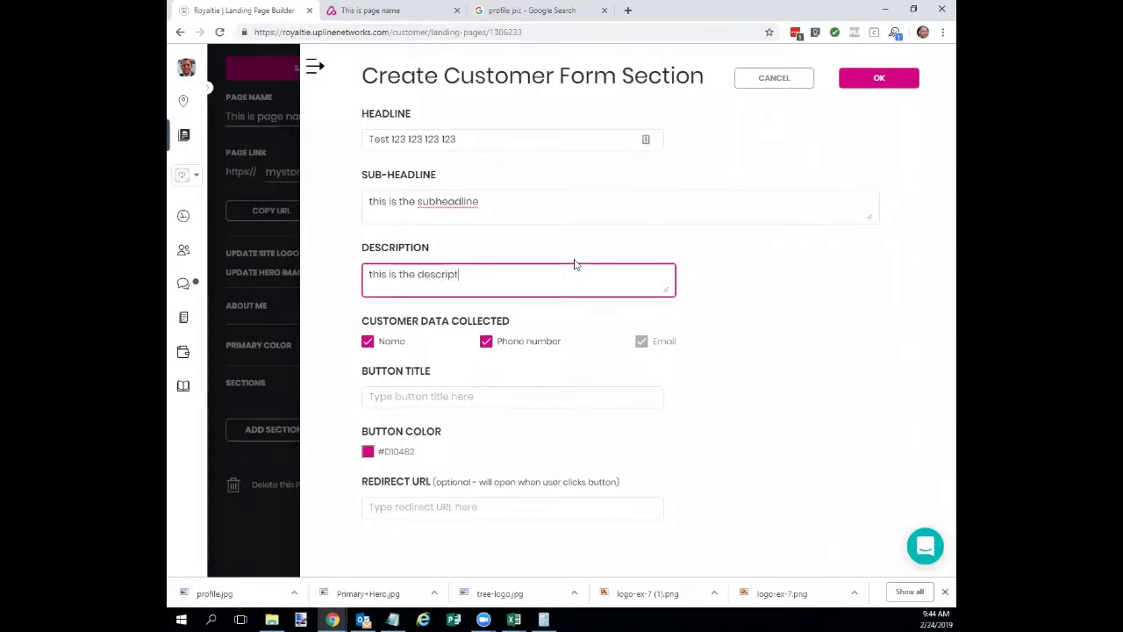
pyautogui.write('ion')
# Title the button 'GET MORE INFO NOW', colour it blue #0479d1, and save the form.
pyautogui.click(428, 396)
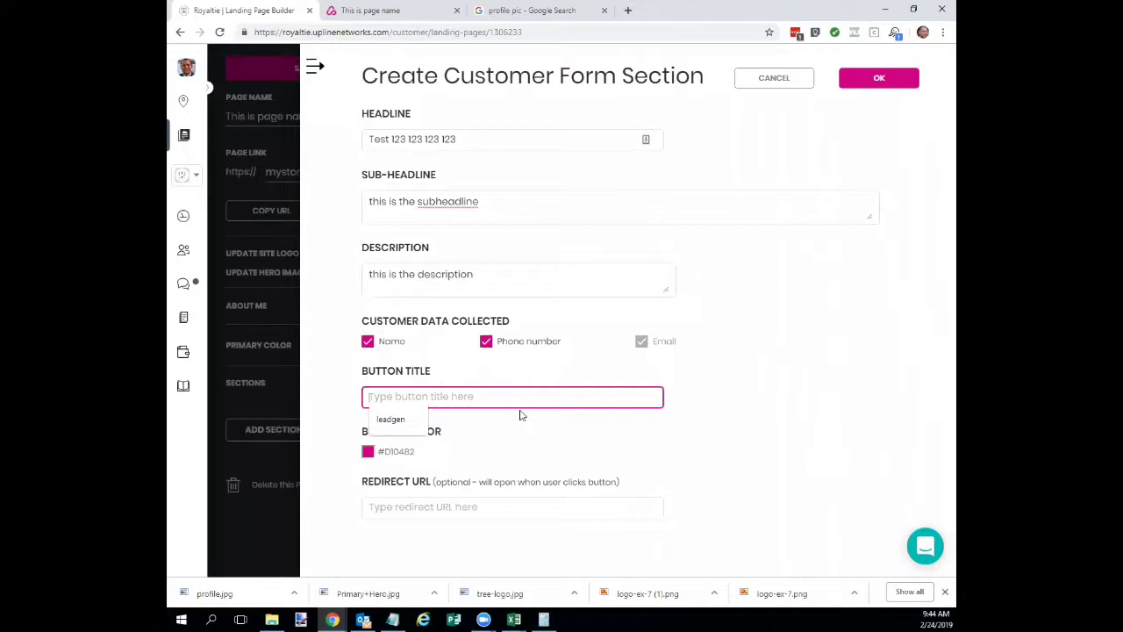
pyautogui.write('T ')
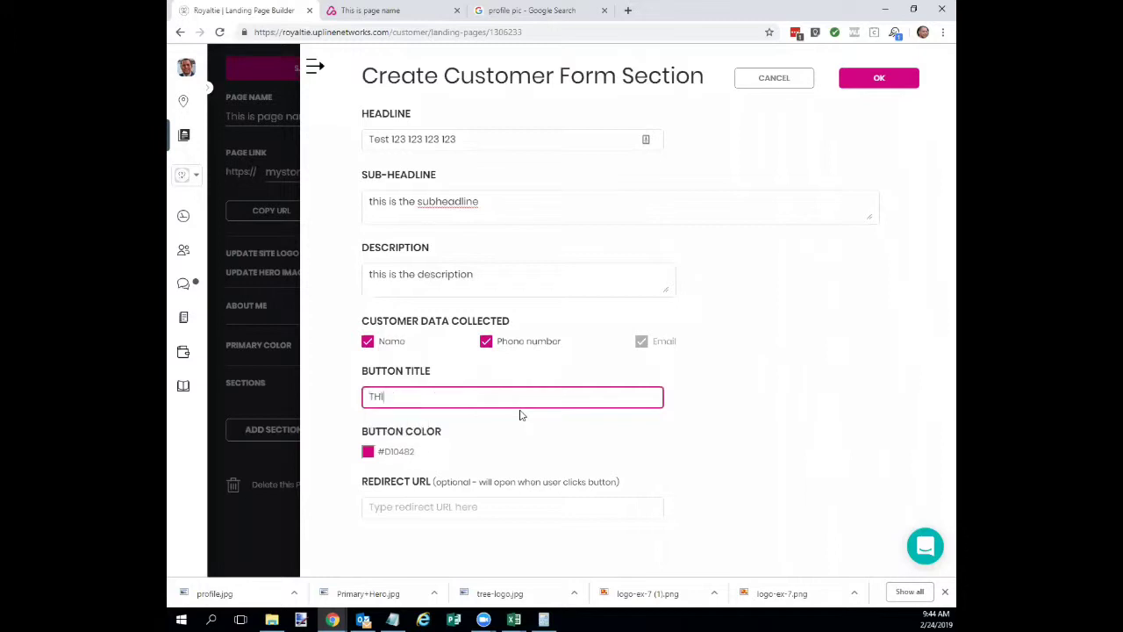
pyautogui.write('MORE INFO NOW')
pyautogui.click(367, 453)
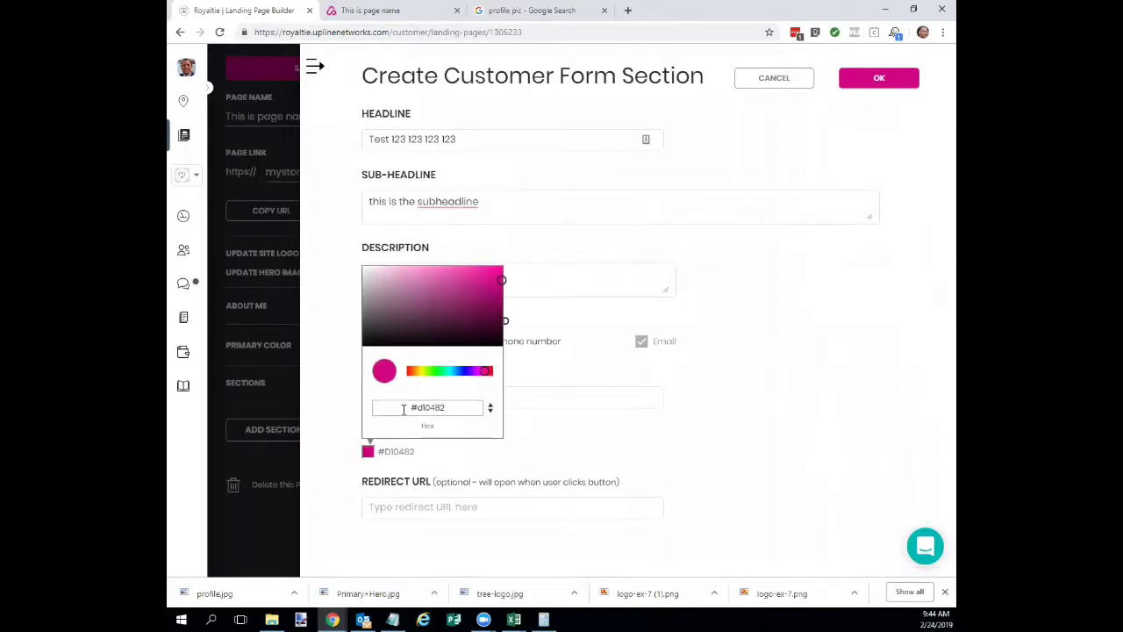
pyautogui.click(456, 372)
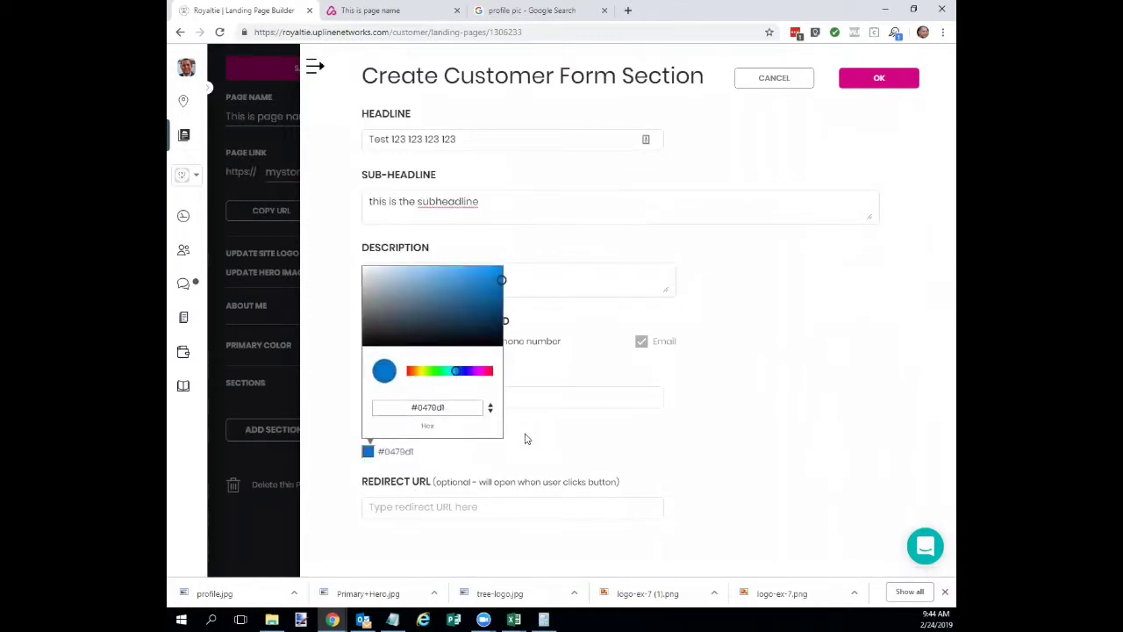
pyautogui.click(405, 503)
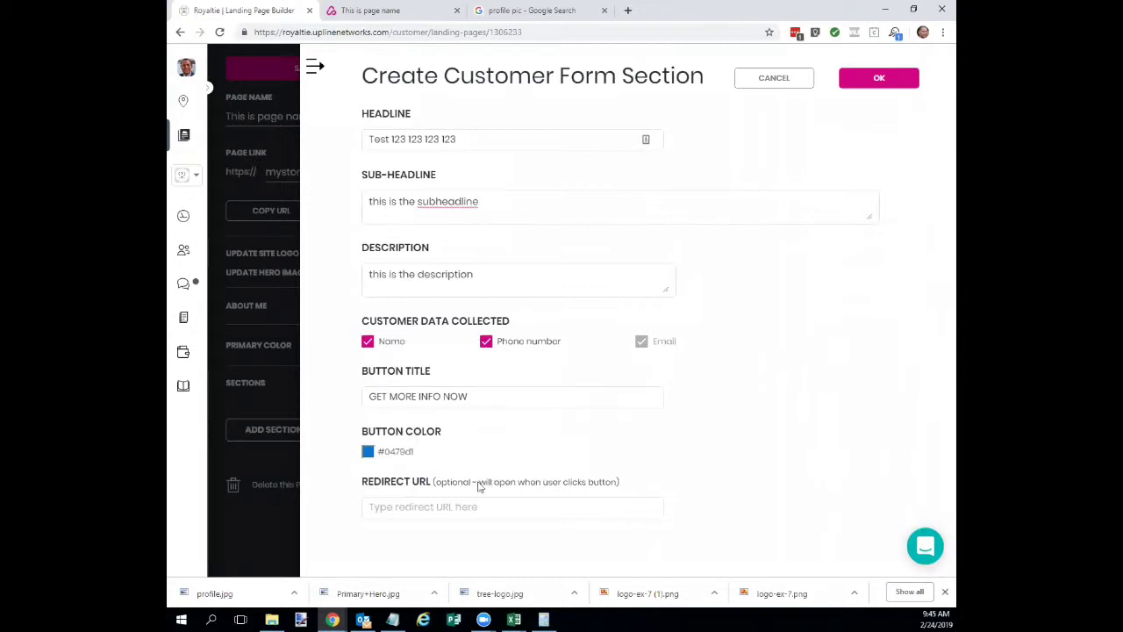
pyautogui.click(425, 509)
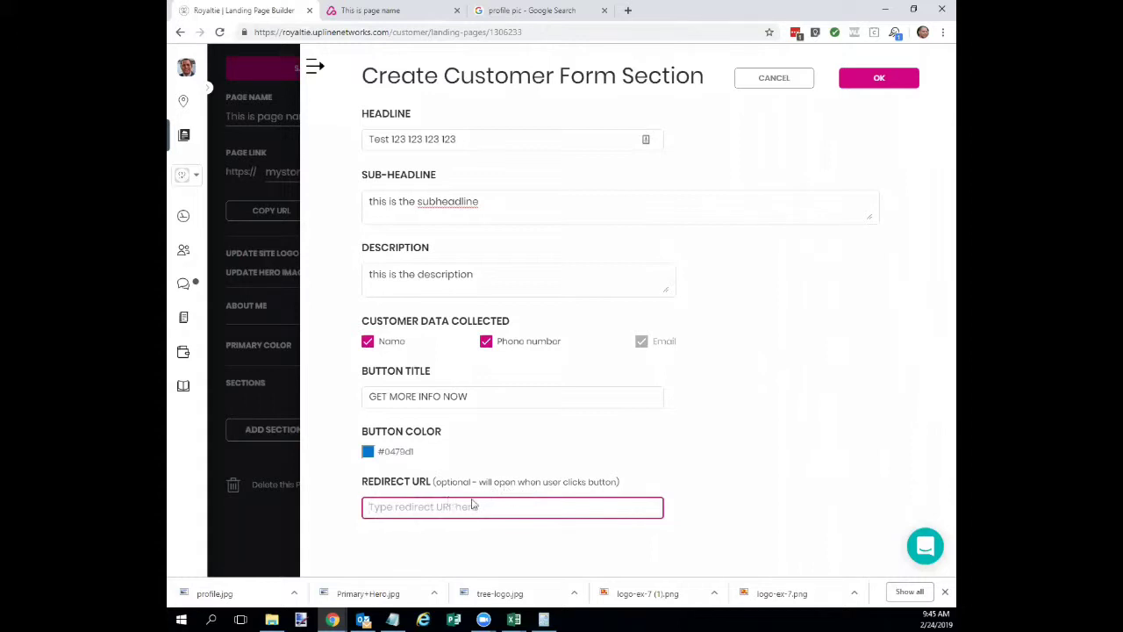
pyautogui.click(878, 79)
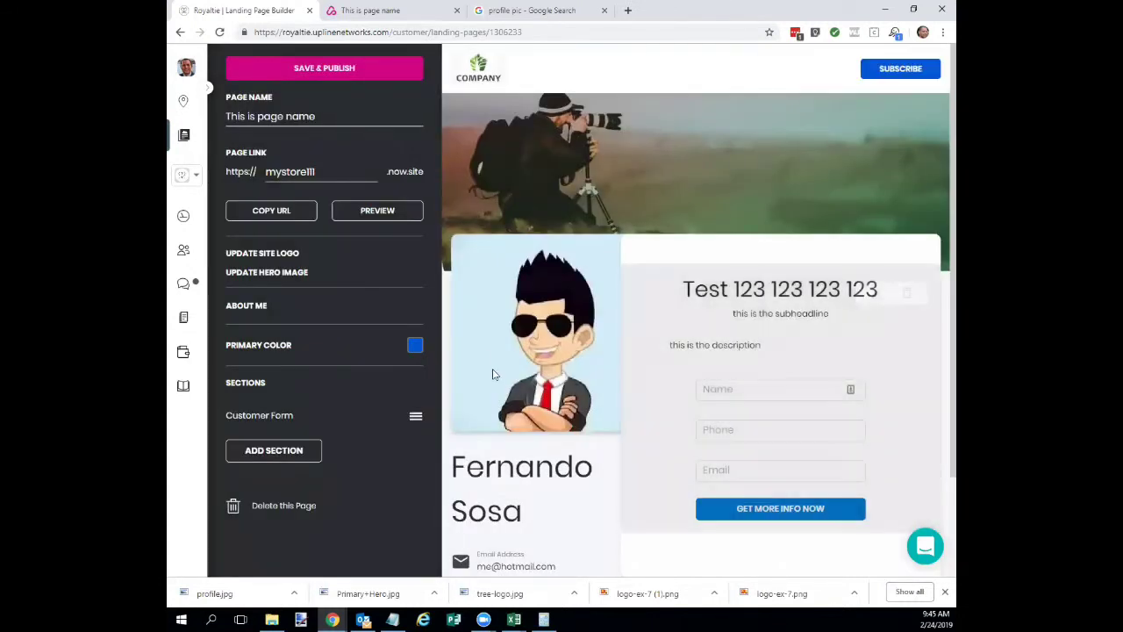
# Check the added customer form in the preview, then bring up the section-type chooser again.
pyautogui.moveTo(787, 418)
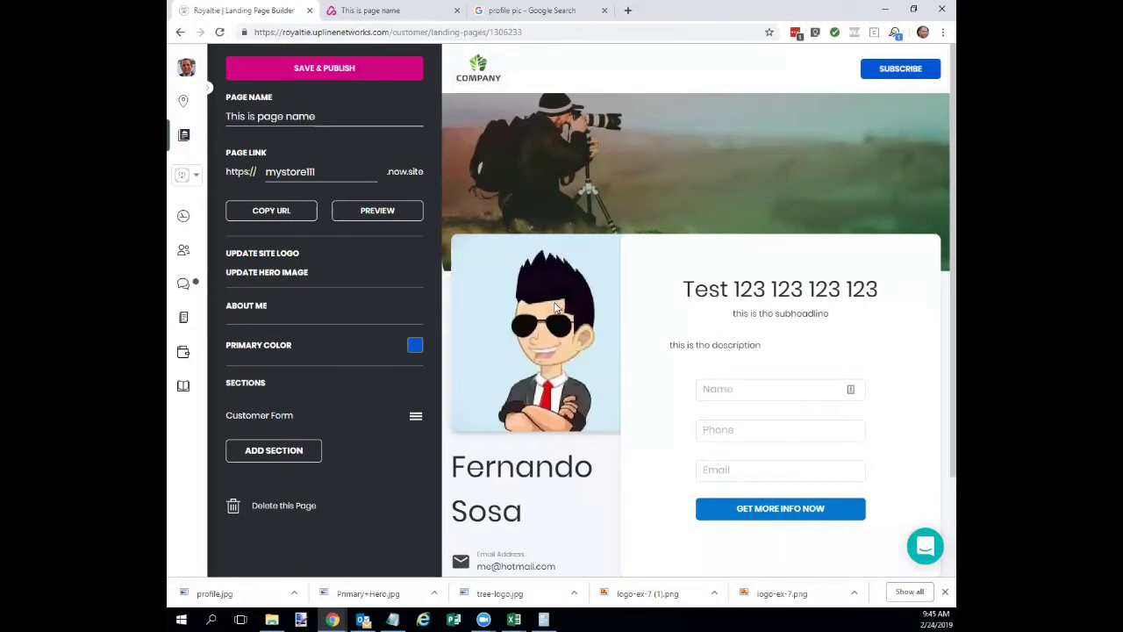
pyautogui.scroll(-2, 555, 316)
pyautogui.scroll(2, 559, 338)
pyautogui.moveTo(638, 327)
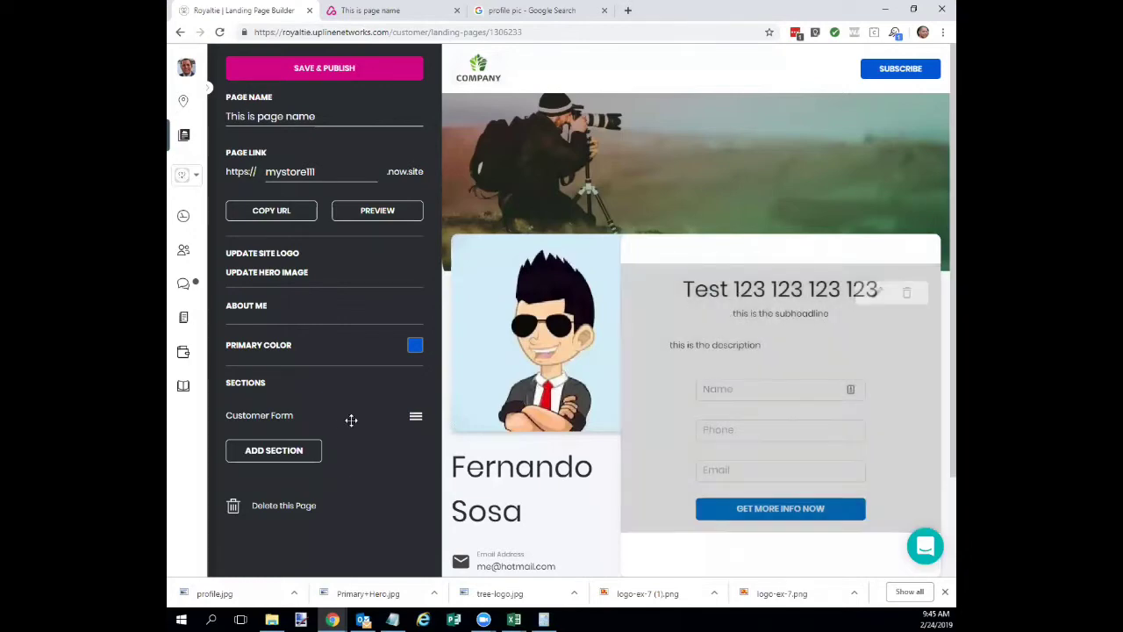
pyautogui.click(274, 450)
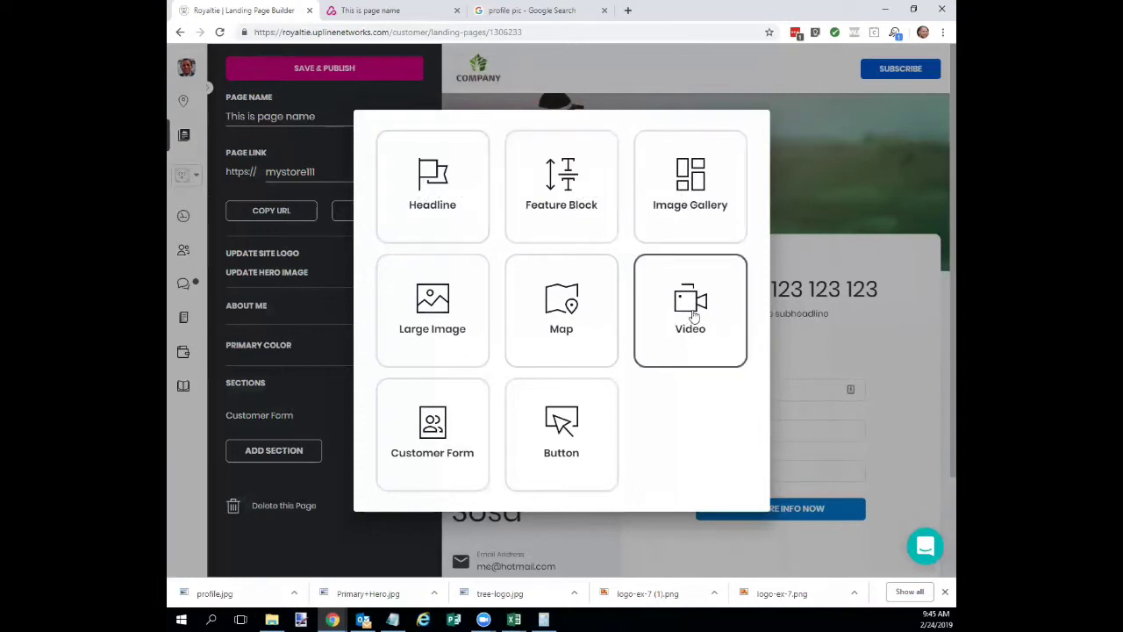
# Choose a Video section and paste a YouTube video address as its link.
pyautogui.click(690, 303)
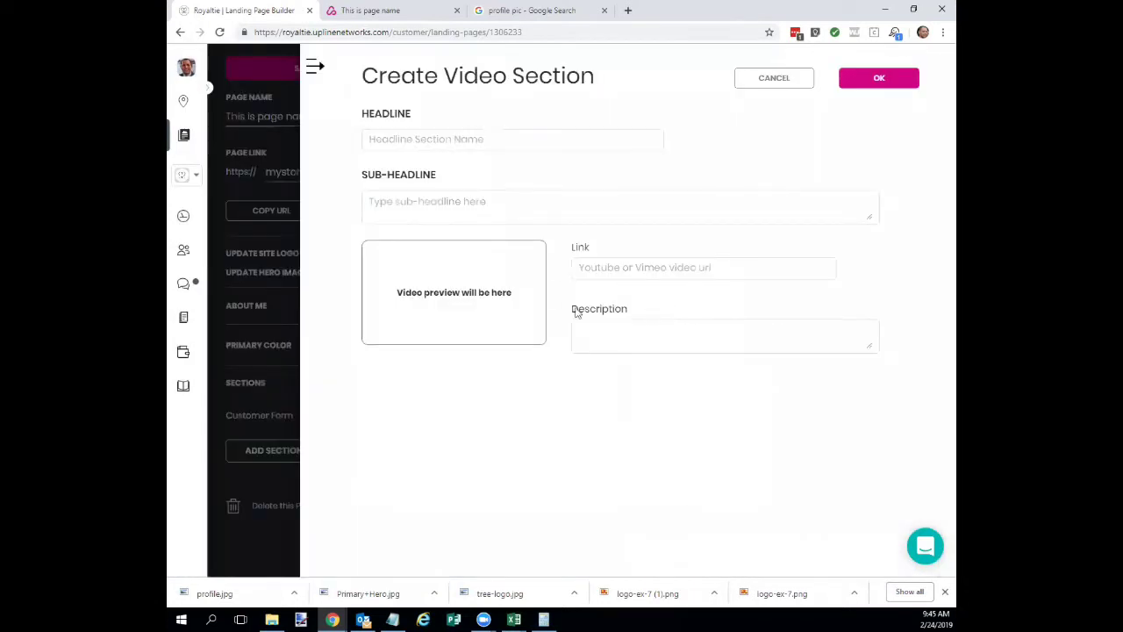
pyautogui.click(640, 269)
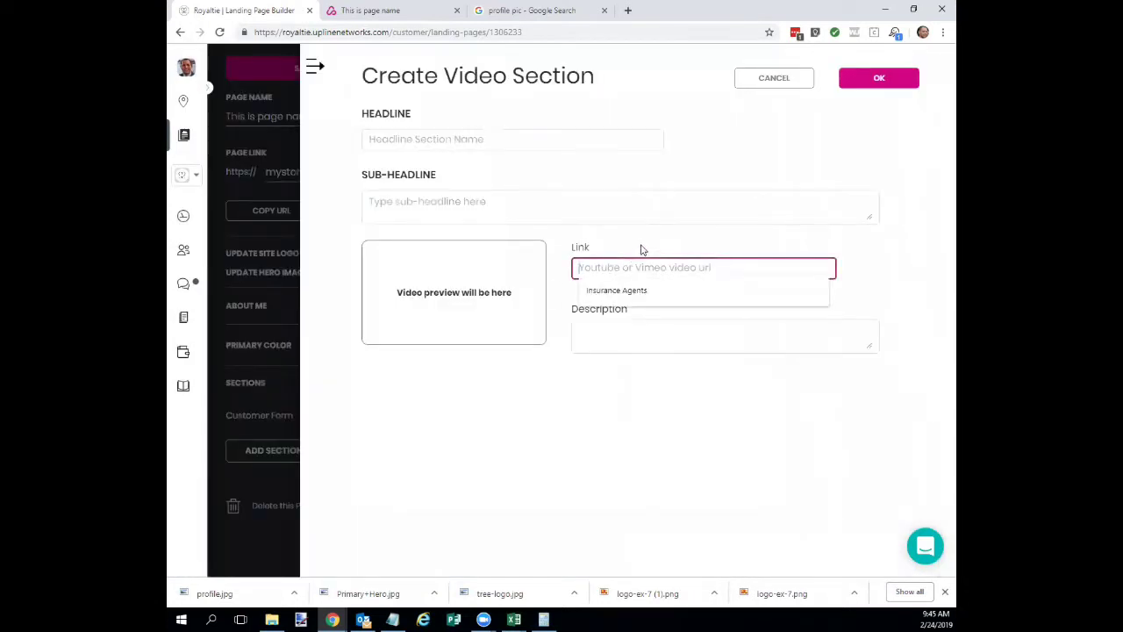
pyautogui.write('s')
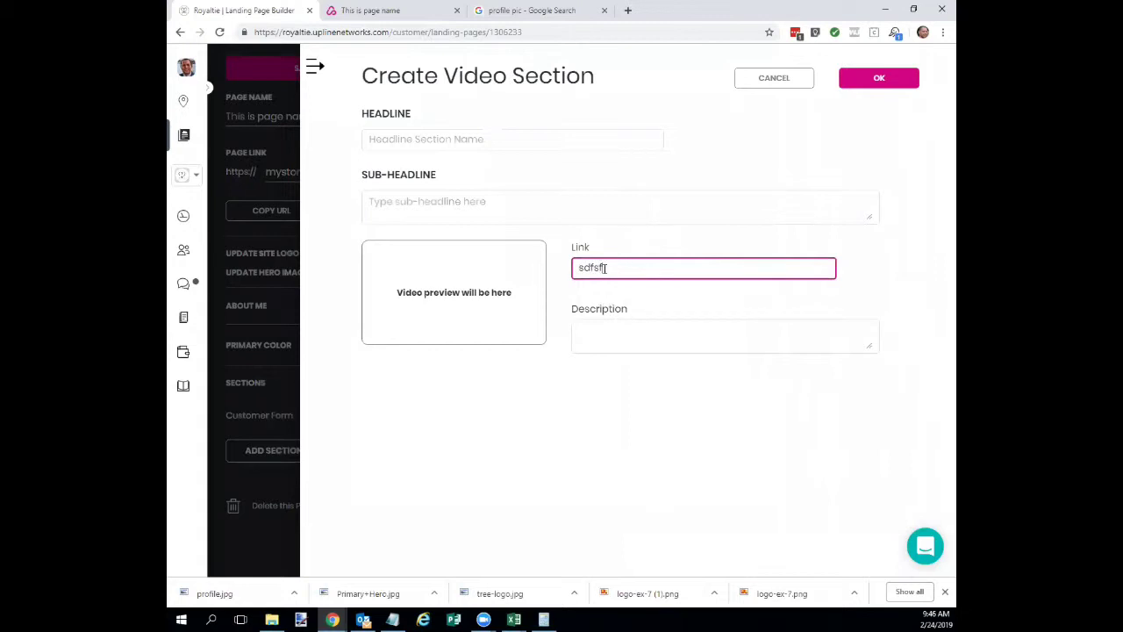
pyautogui.write('dfsf')
pyautogui.moveTo(605, 268); pyautogui.dragTo(474, 268)
pyautogui.press('BackSpace')
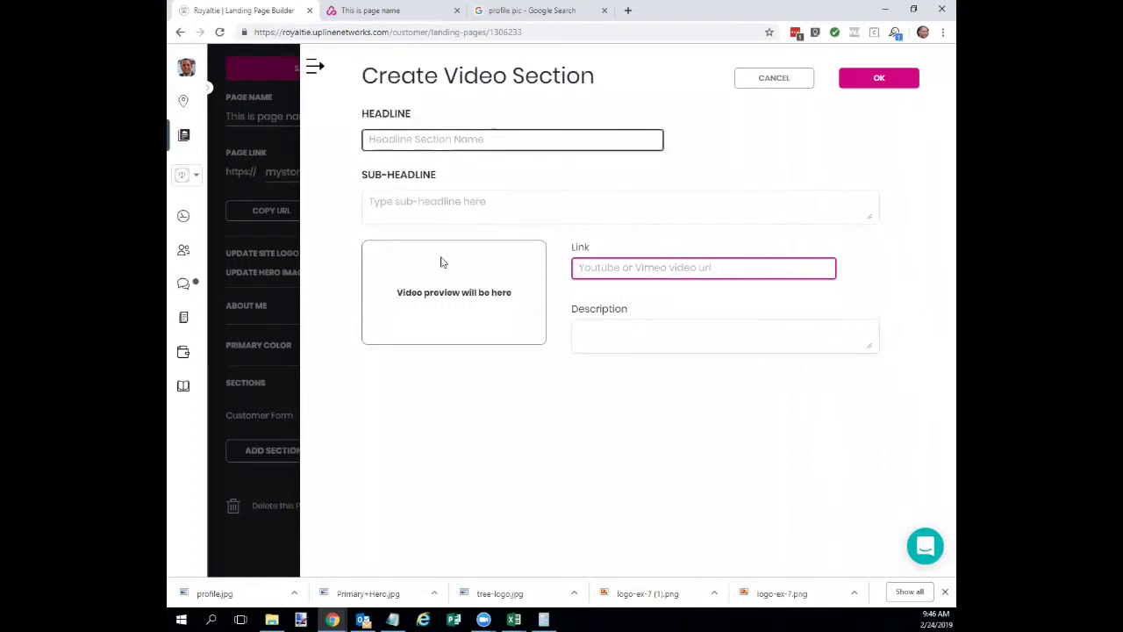
pyautogui.click(538, 12)
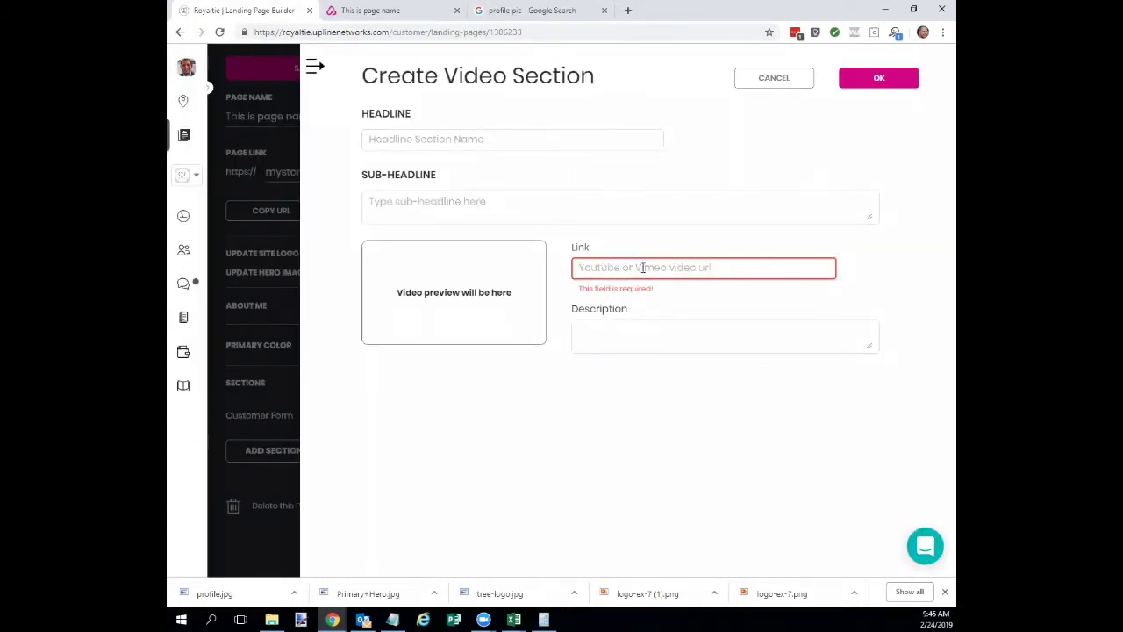
pyautogui.write('https://www.youtube.com/watch?v=4_7bPNQxp1o')
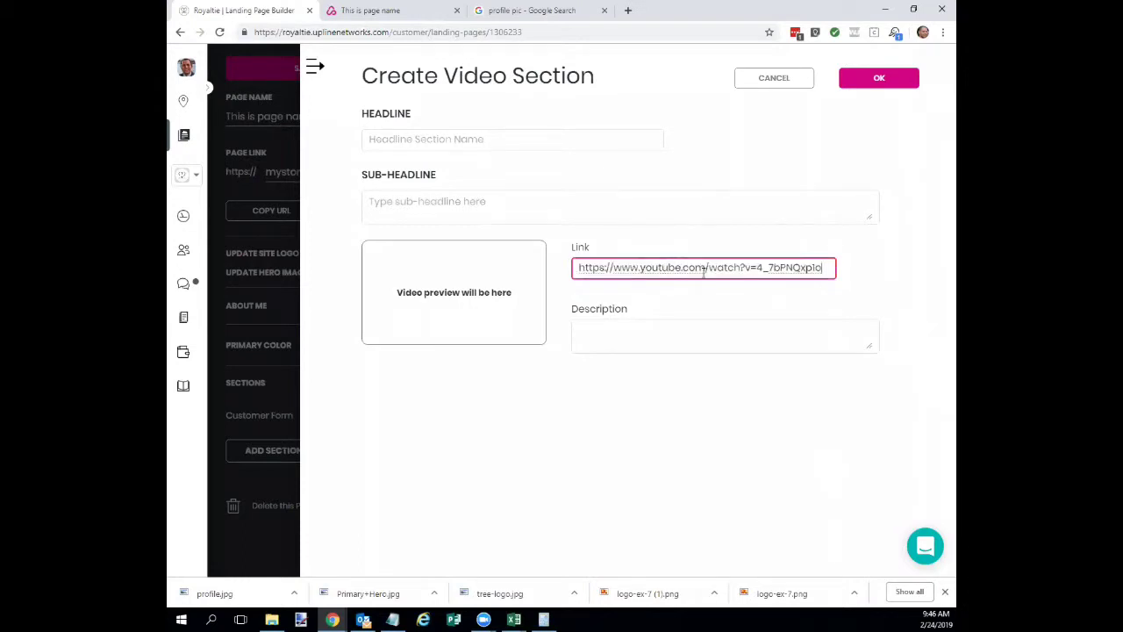
# Enter headline 'this headline', sub-headline 'subheadline' and a description, then save the video section.
pyautogui.click(596, 313)
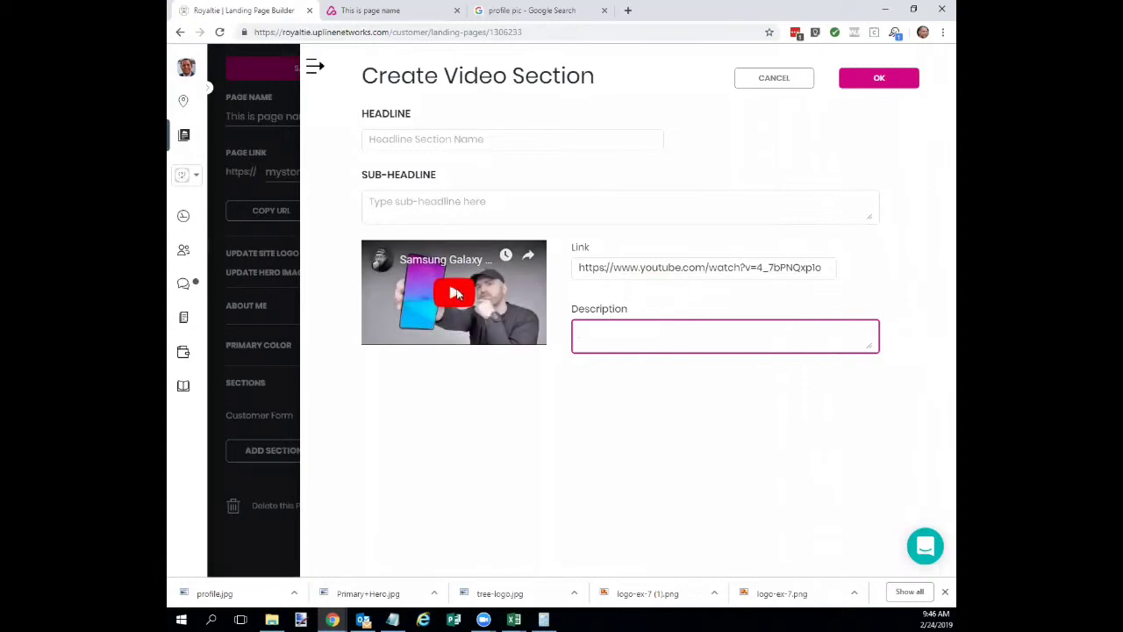
pyautogui.click(435, 140)
pyautogui.write('thi')
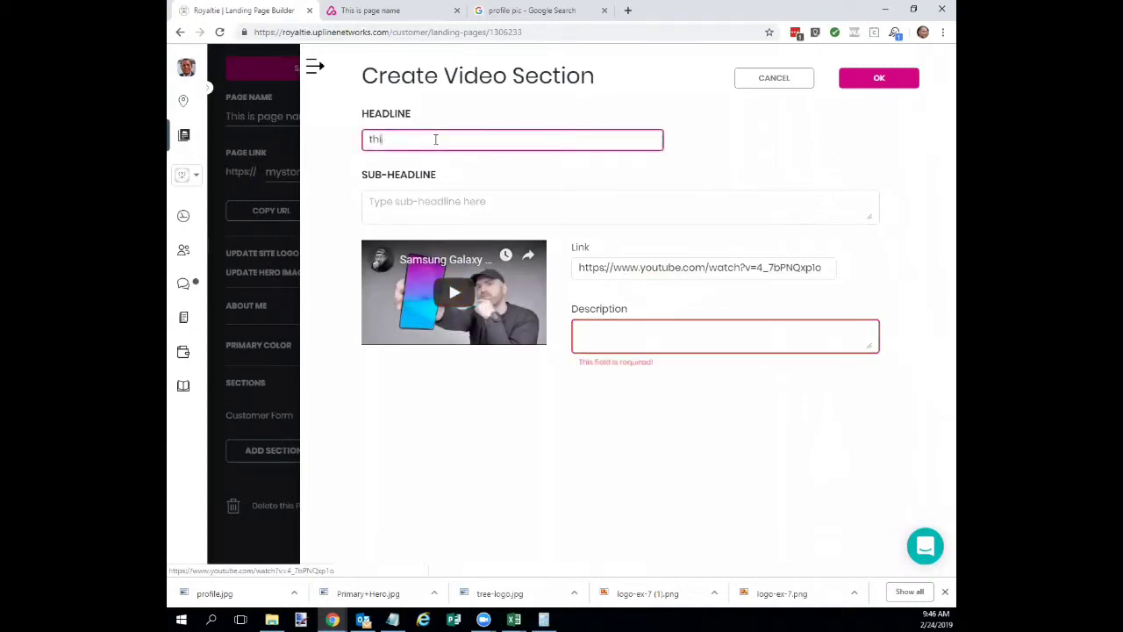
pyautogui.write('s headline')
pyautogui.press('Tab')
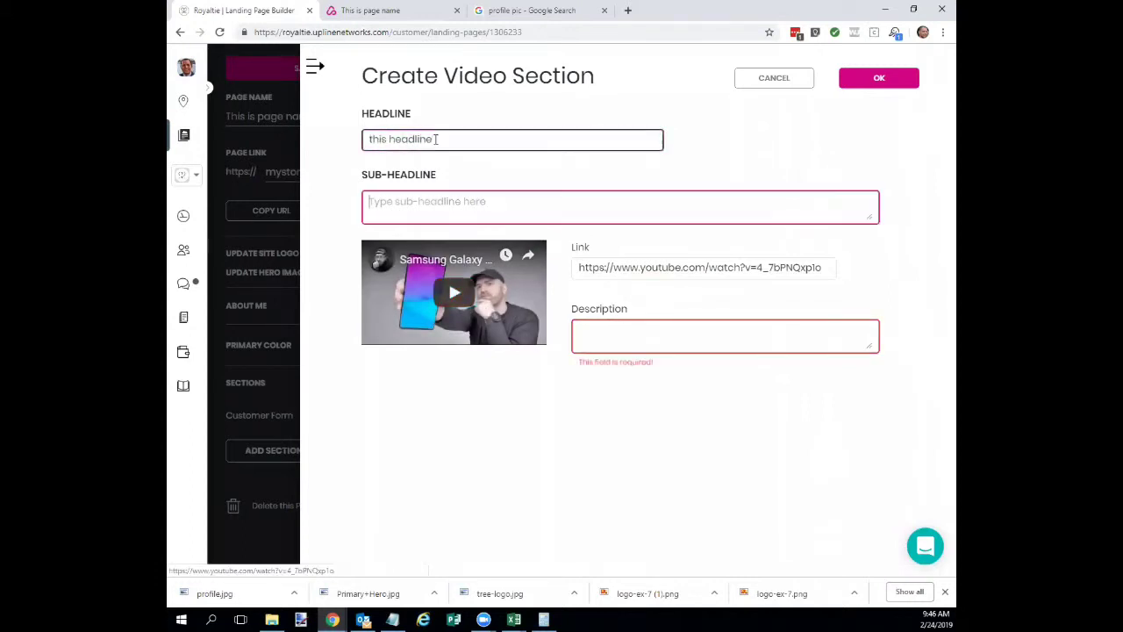
pyautogui.write('subheald')
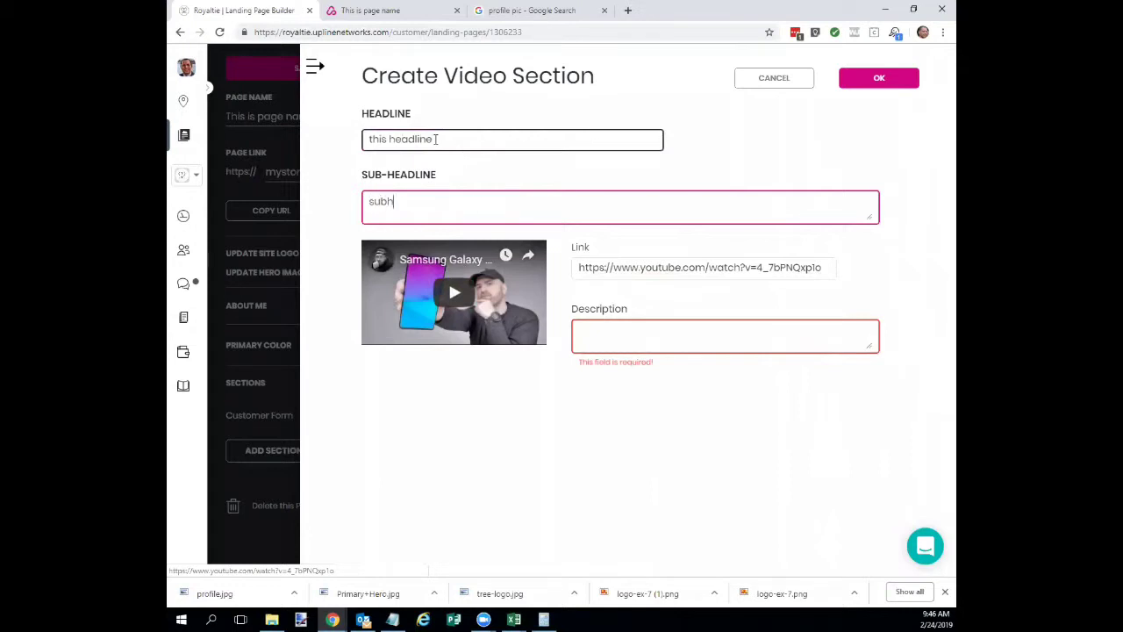
pyautogui.press('BackSpace')
pyautogui.press('BackSpace')
pyautogui.write('dling')
pyautogui.press('BackSpace')
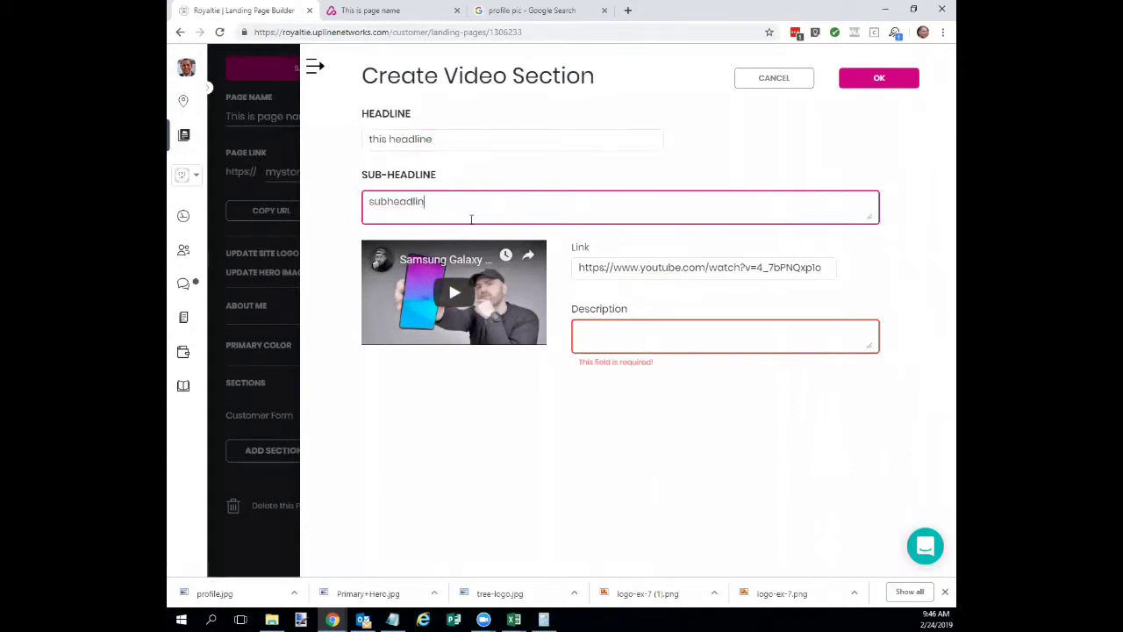
pyautogui.write('e')
pyautogui.click(603, 331)
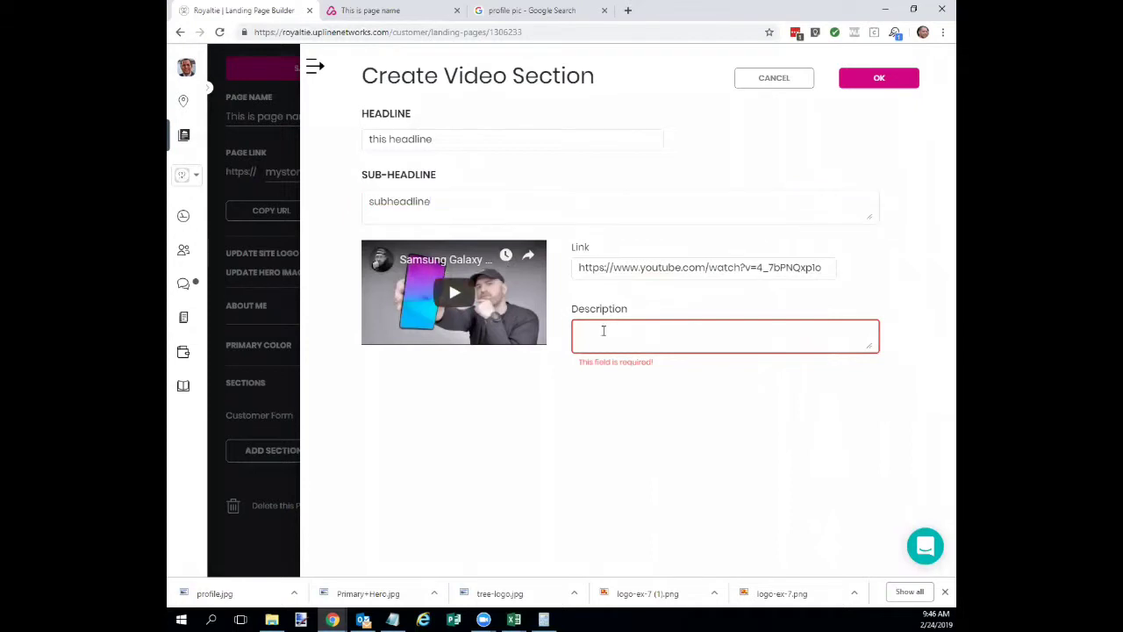
pyautogui.write('description .asd')
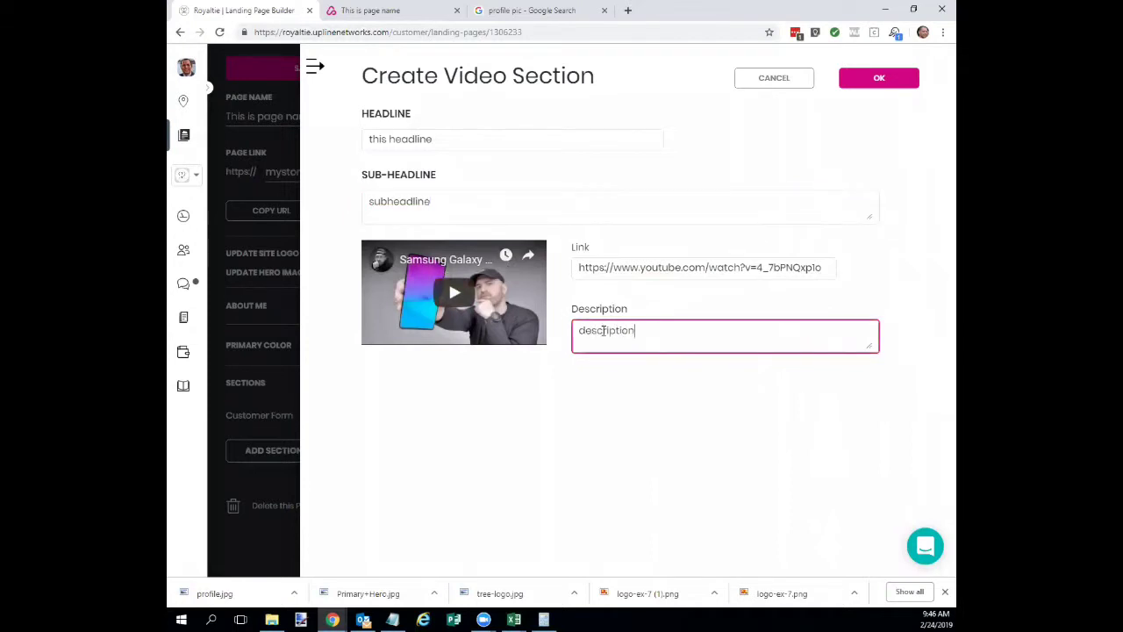
pyautogui.write('fsadfsd')
pyautogui.click(881, 81)
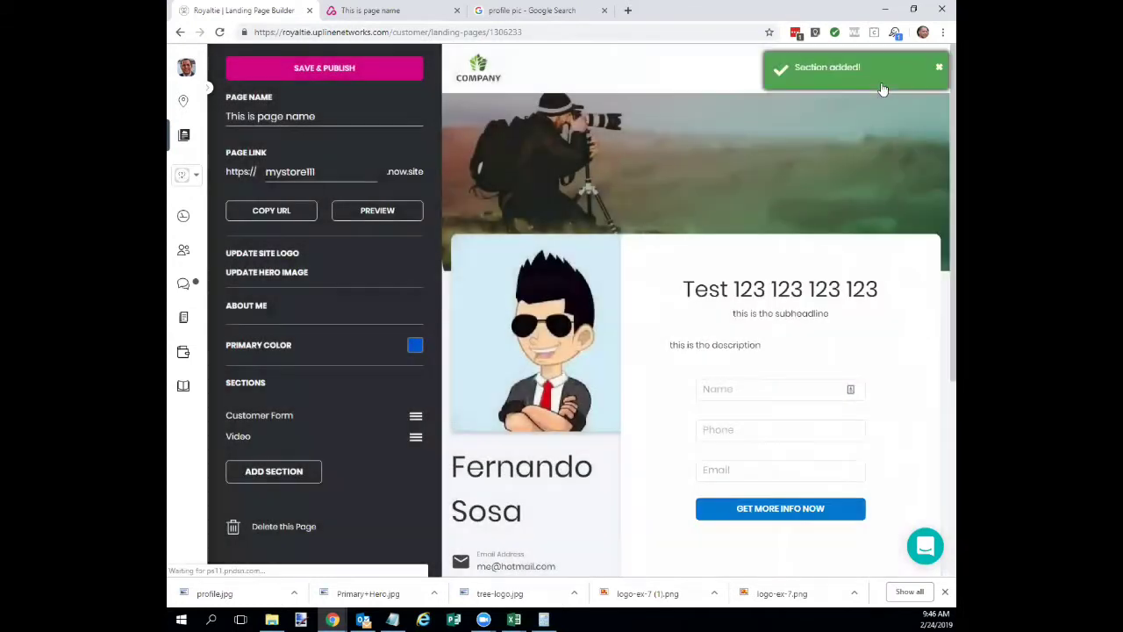
pyautogui.scroll(-4, 654, 426)
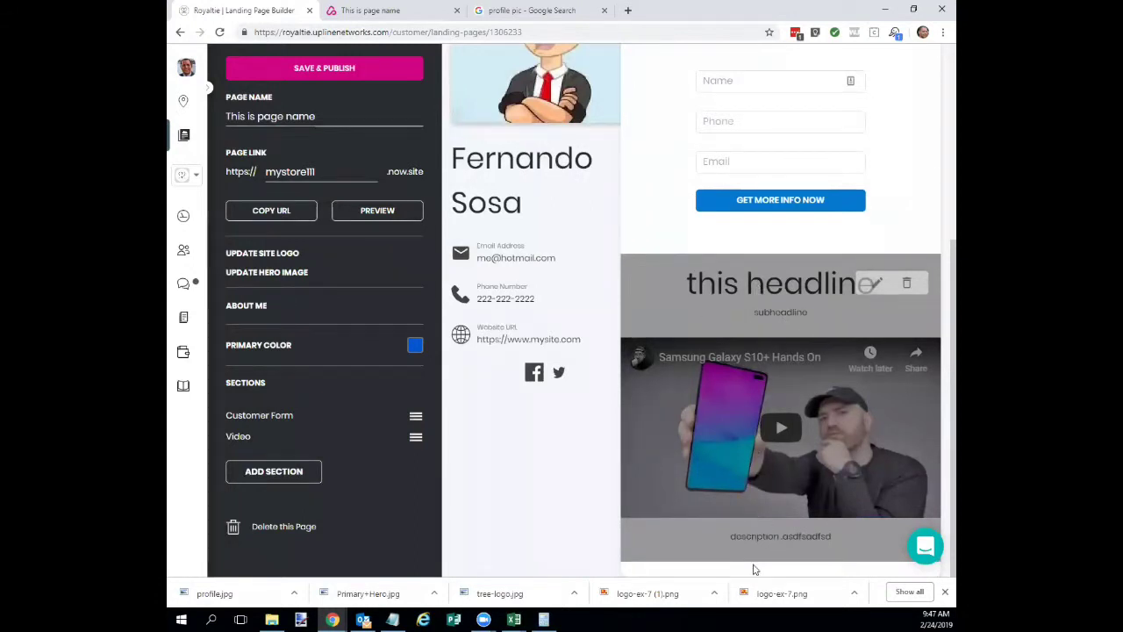
pyautogui.scroll(5, 687, 298)
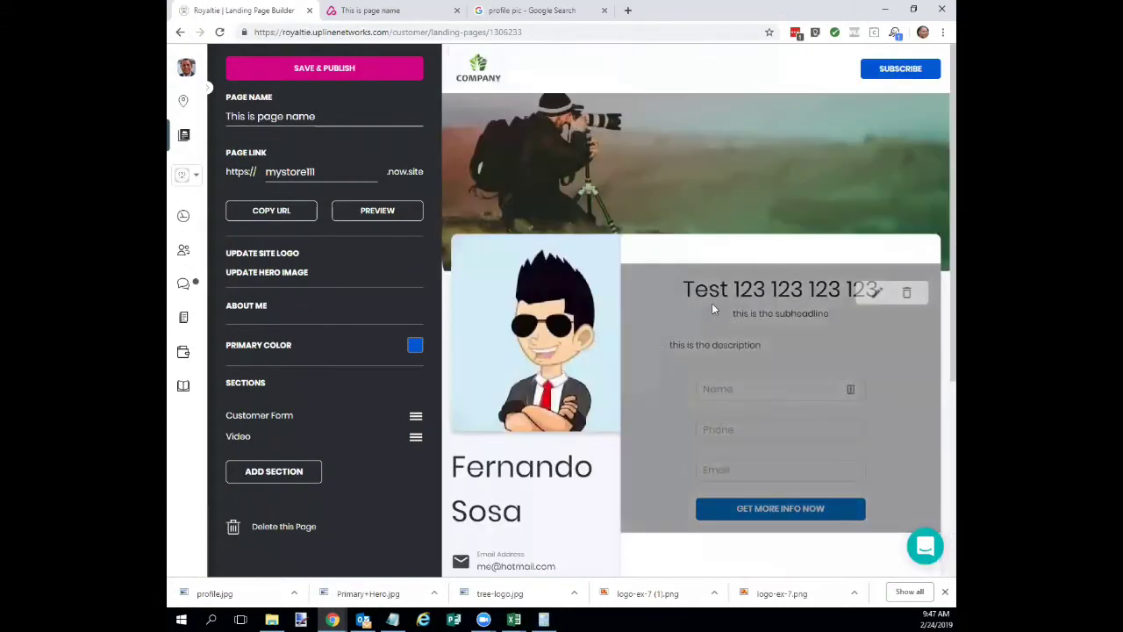
pyautogui.scroll(-5, 713, 308)
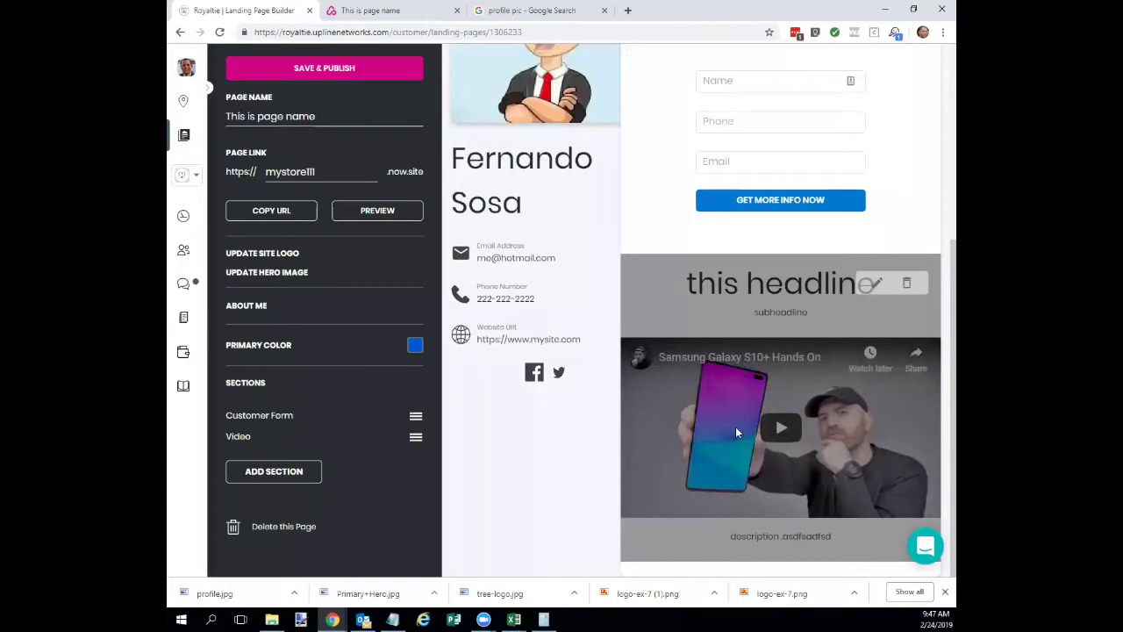
pyautogui.scroll(5, 737, 432)
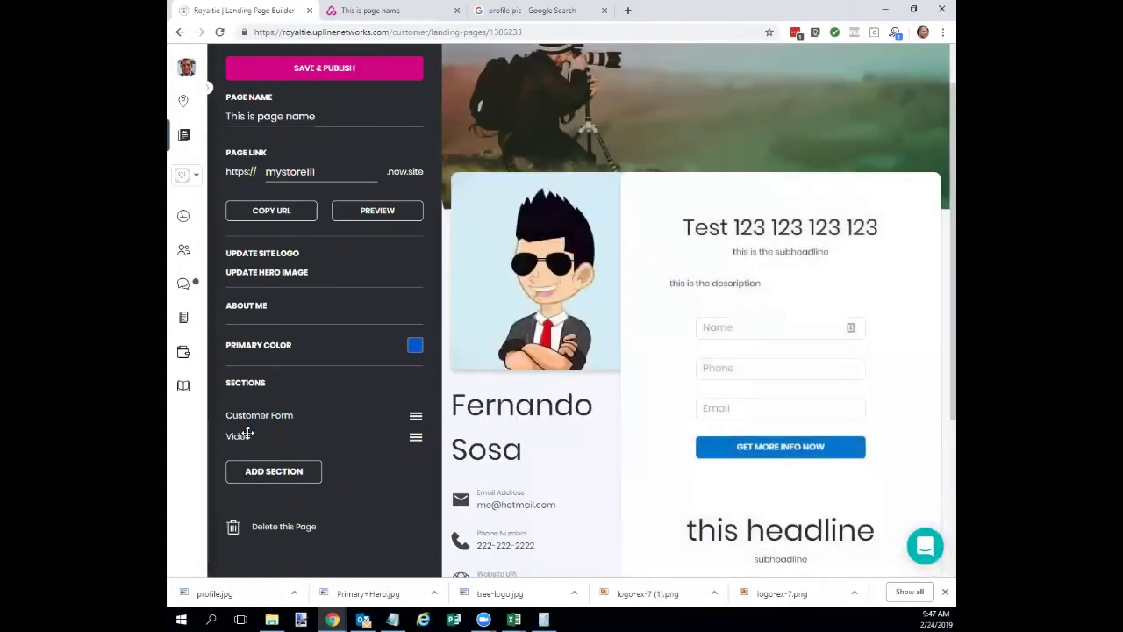
# Move the Video section above Customer Form in the Sections list, then open the section-type chooser.
pyautogui.moveTo(244, 436); pyautogui.dragTo(253, 412)
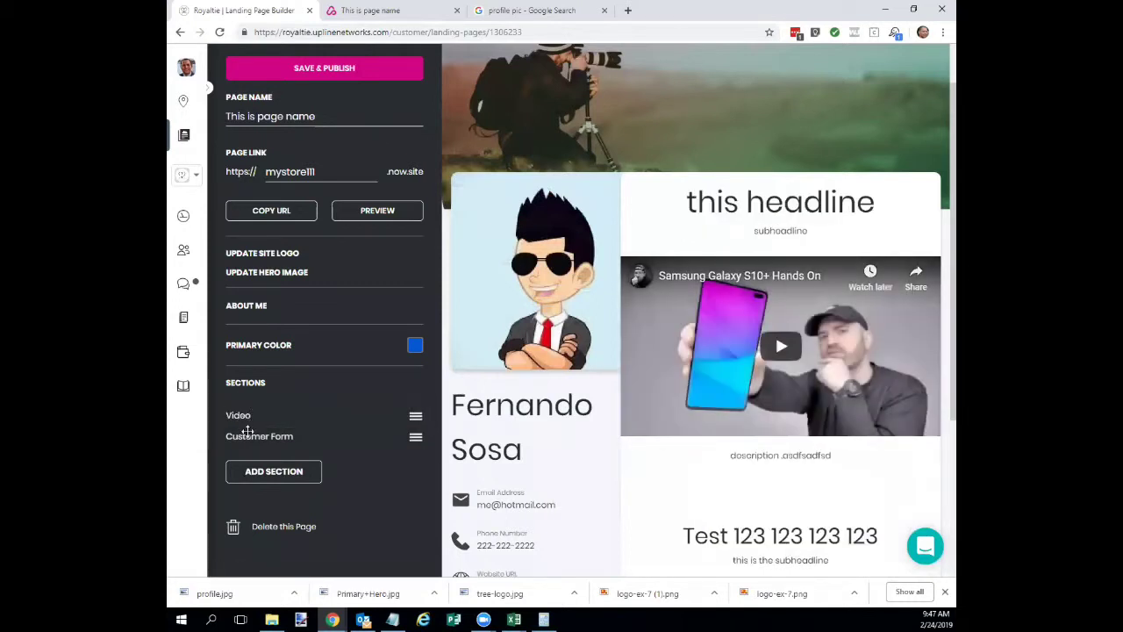
pyautogui.moveTo(249, 432)
pyautogui.mouseDown()
pyautogui.moveTo(255, 409)
pyautogui.moveTo(251, 436)
pyautogui.mouseUp()
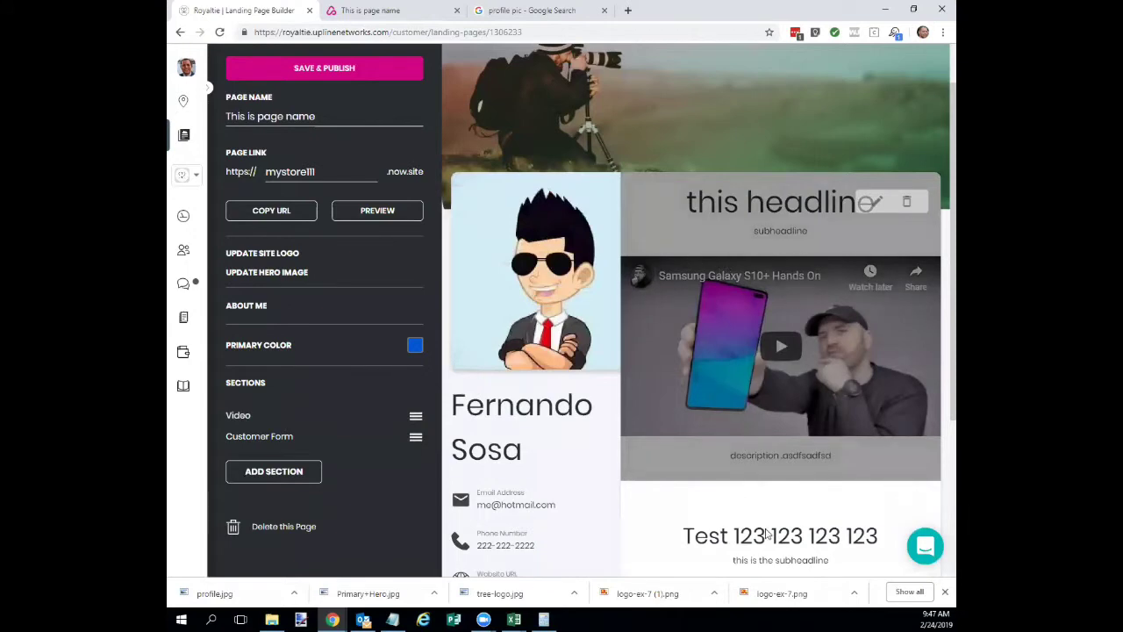
pyautogui.scroll(-3, 766, 532)
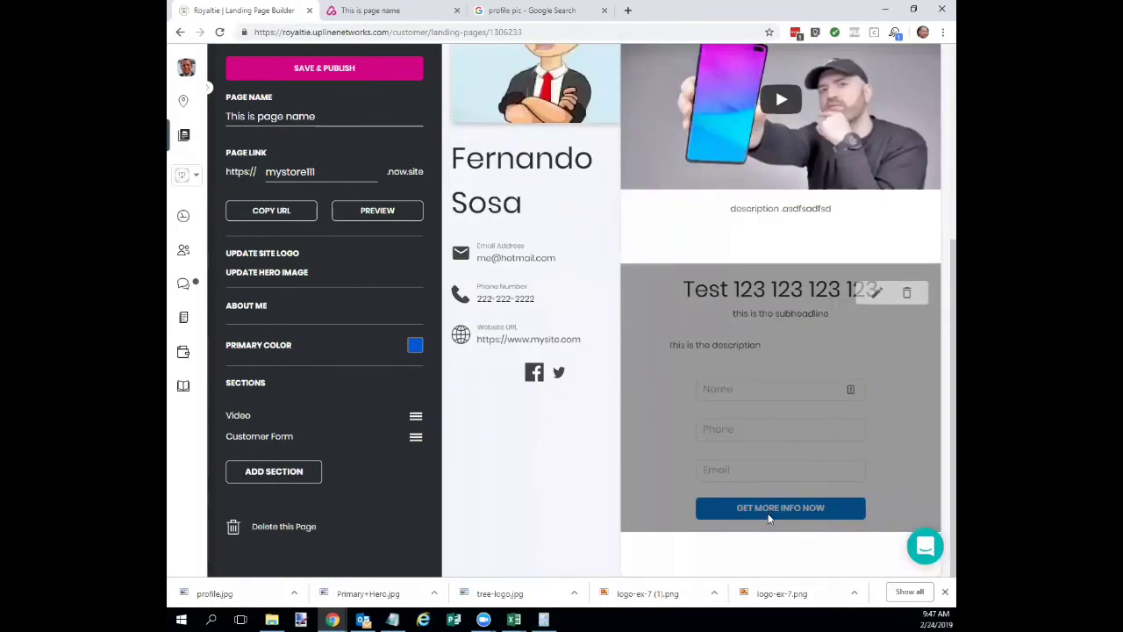
pyautogui.scroll(4, 749, 475)
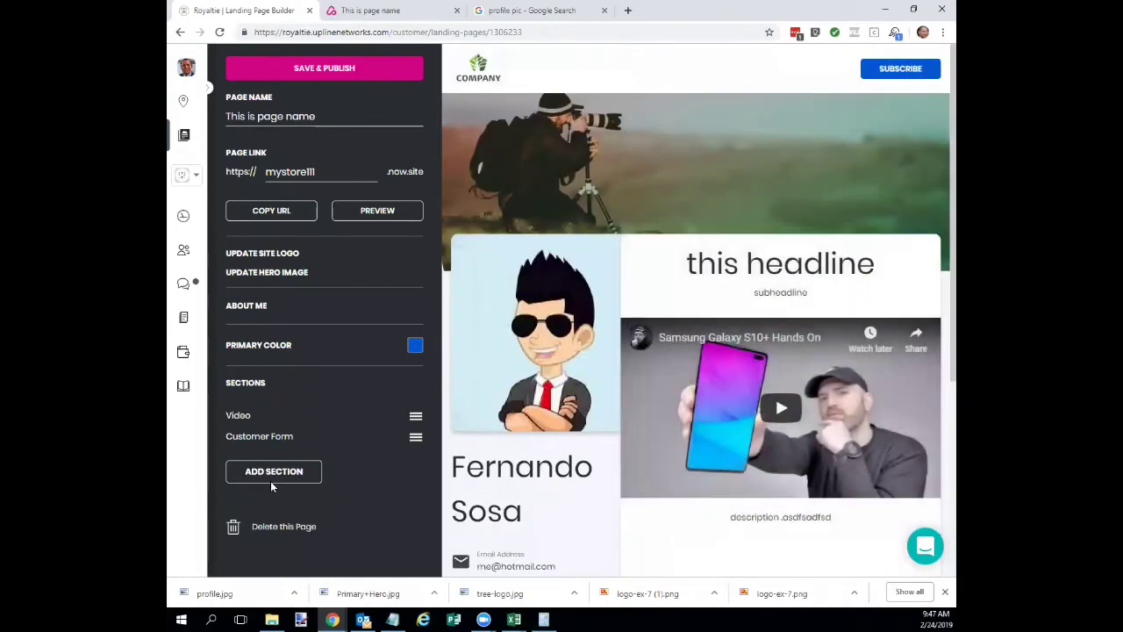
pyautogui.click(272, 478)
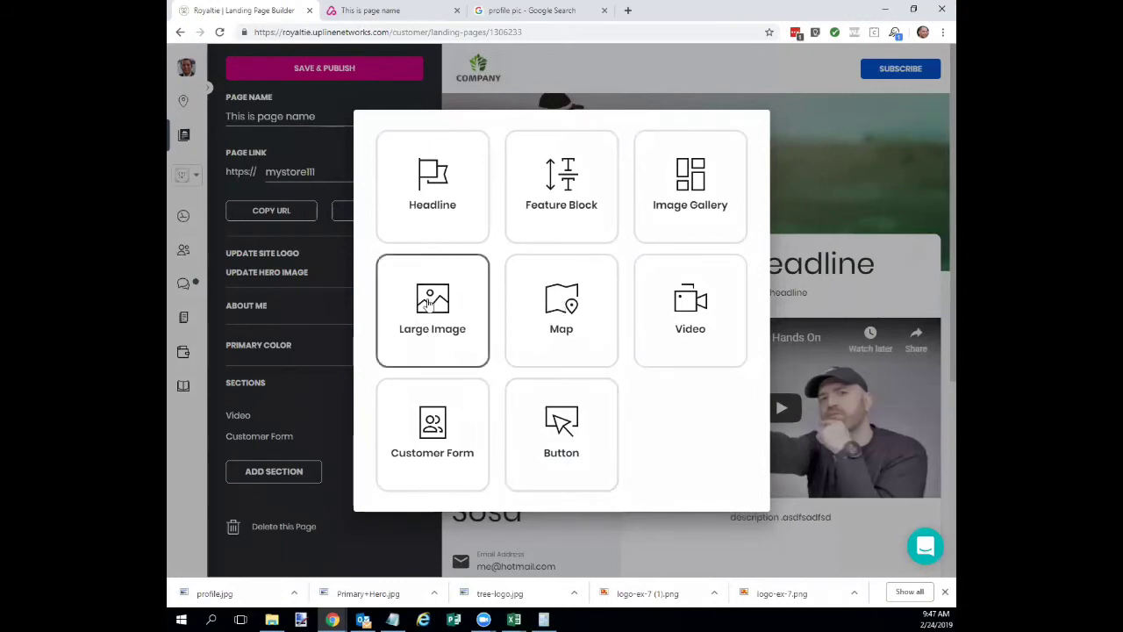
# Choose a Large Image section and crop the 'Someday' photo to its lower part.
pyautogui.click(430, 303)
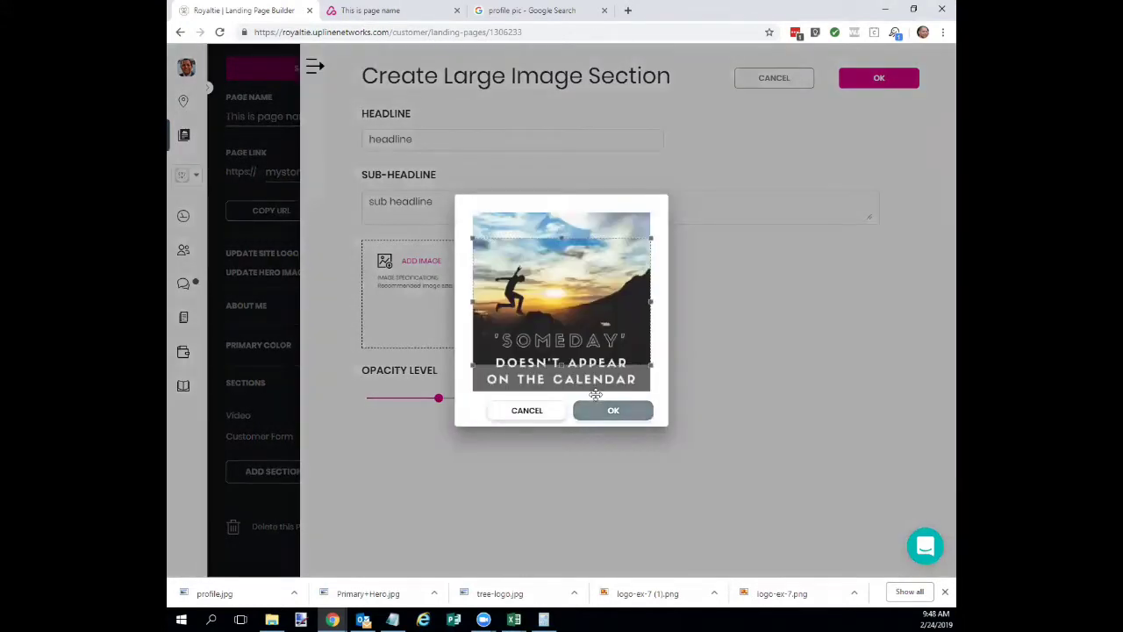
pyautogui.moveTo(572, 269); pyautogui.dragTo(571, 318)
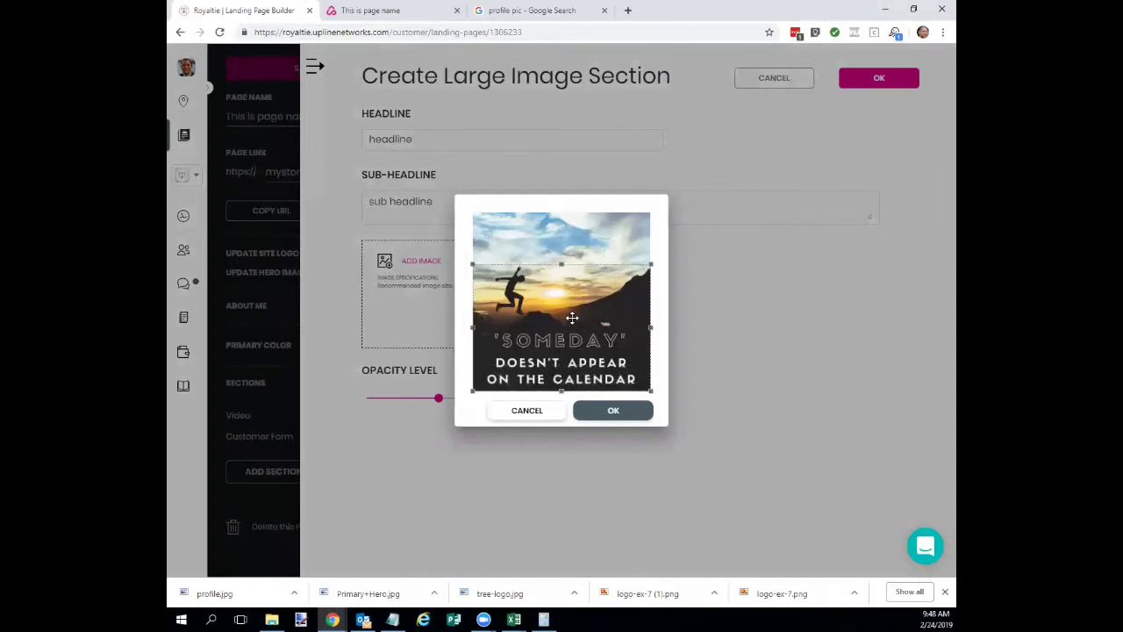
pyautogui.click(614, 412)
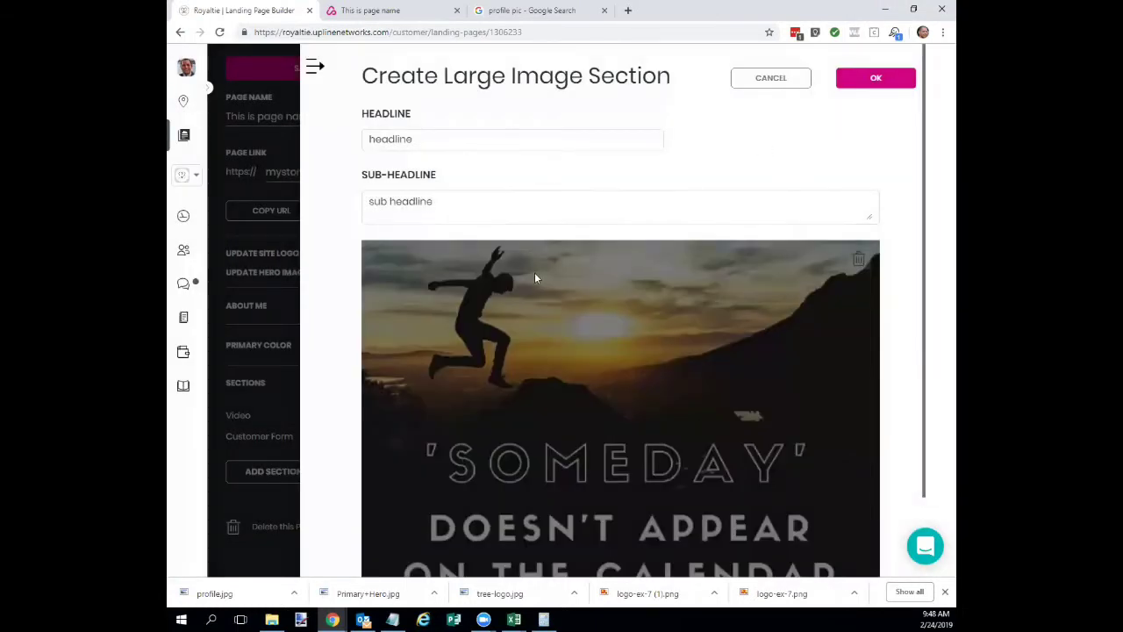
# Lower the large image's opacity level from 50% to 30%.
pyautogui.scroll(-1, 566, 412)
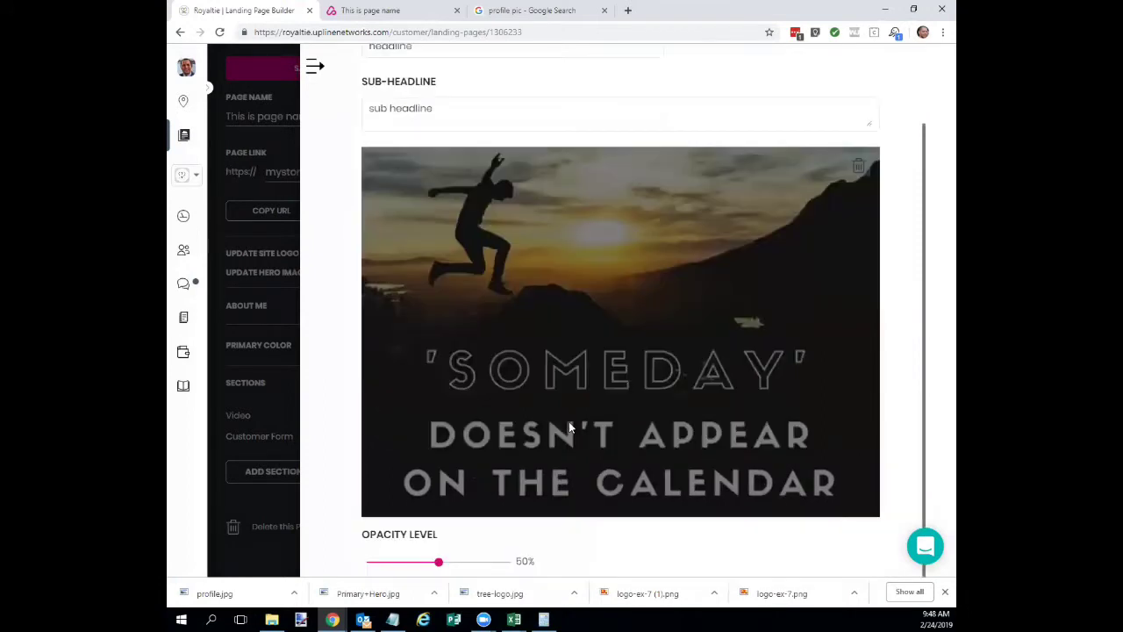
pyautogui.scroll(1, 570, 423)
pyautogui.scroll(-1, 604, 405)
pyautogui.moveTo(440, 561)
pyautogui.mouseDown()
pyautogui.moveTo(364, 561)
pyautogui.moveTo(496, 562)
pyautogui.moveTo(424, 562)
pyautogui.mouseUp()
pyautogui.scroll(2, 752, 341)
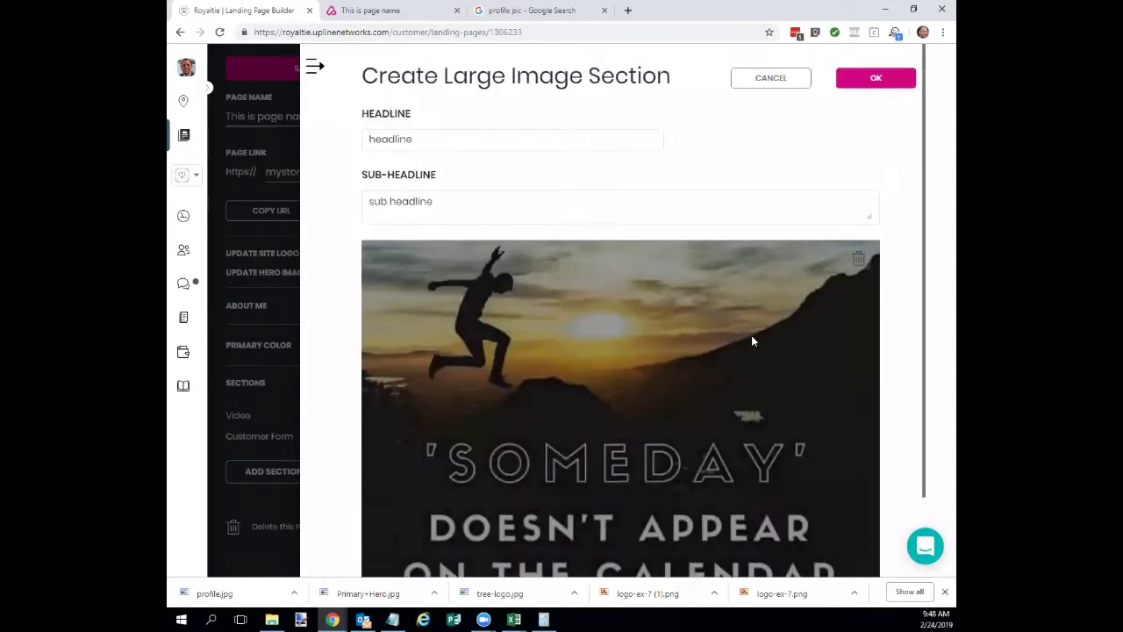
# Save the Large Image section and scroll the preview to check it below the customer form.
pyautogui.click(879, 84)
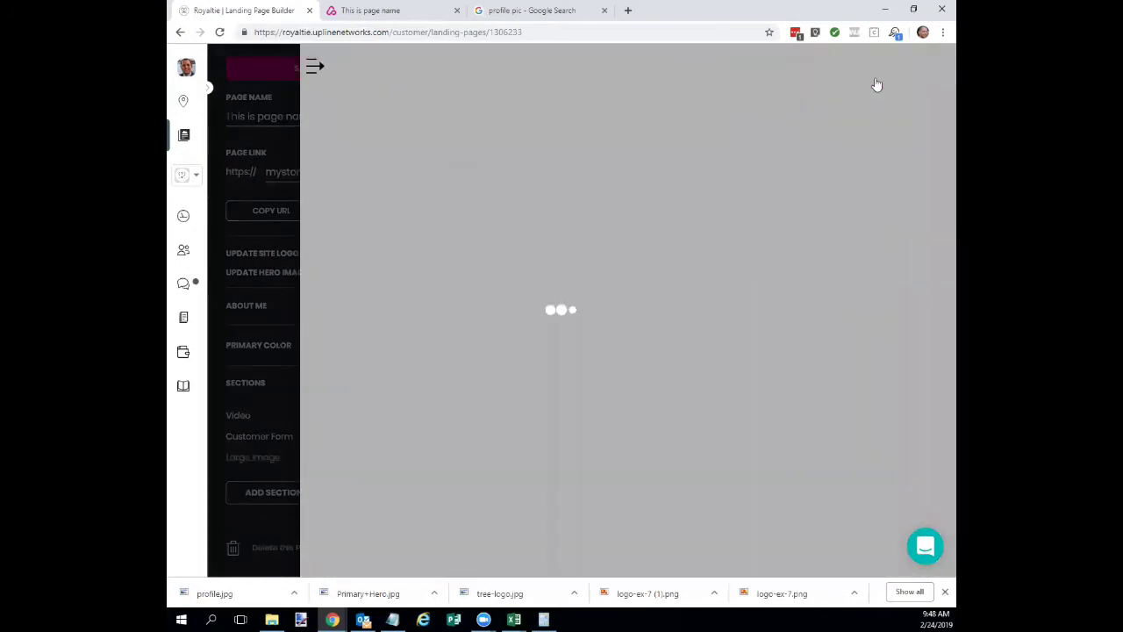
pyautogui.scroll(-6, 735, 386)
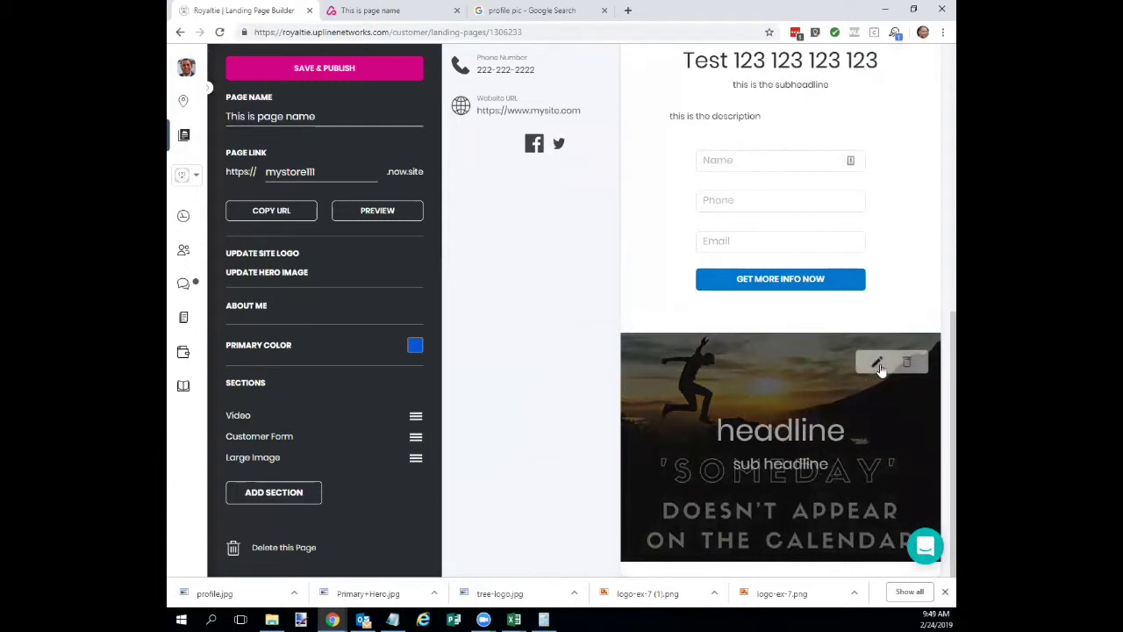
pyautogui.scroll(5, 764, 320)
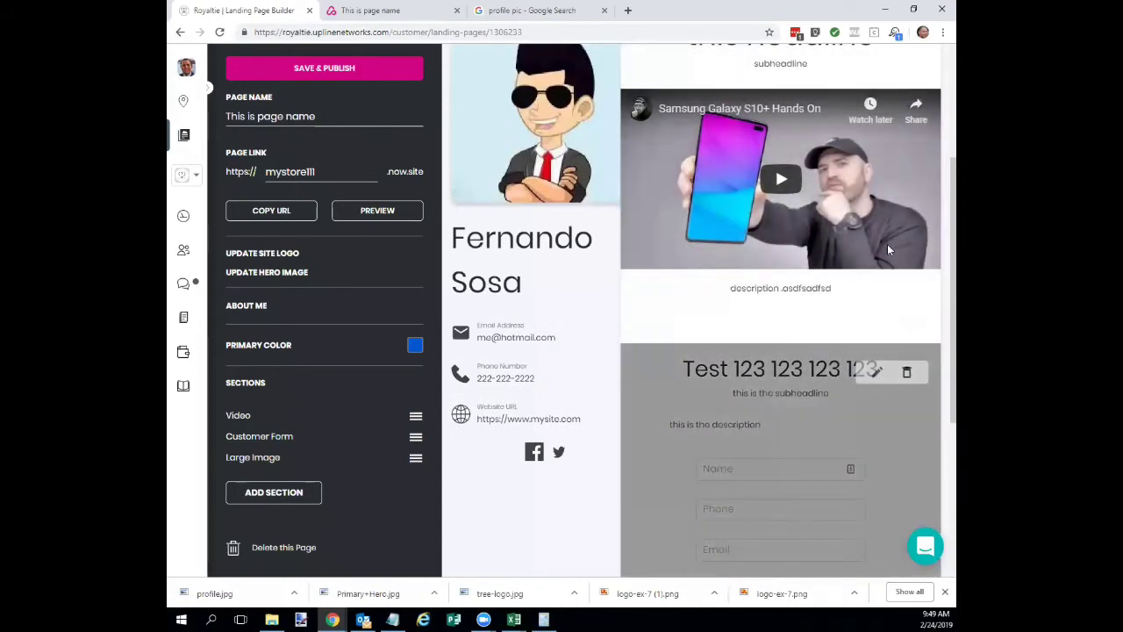
pyautogui.scroll(2, 893, 114)
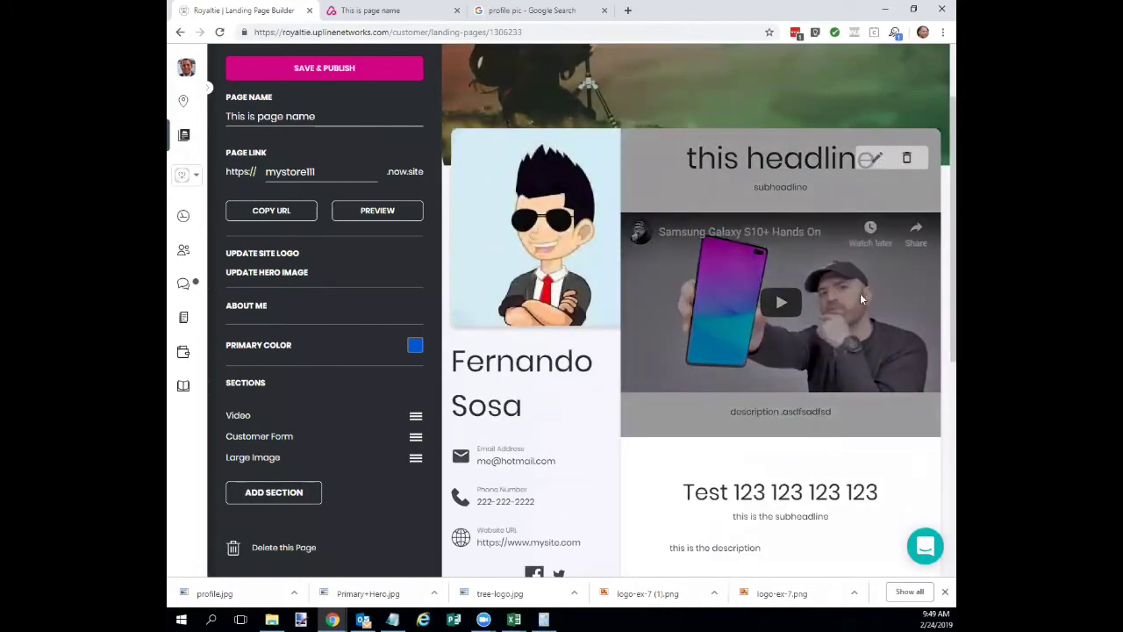
pyautogui.scroll(-5, 859, 341)
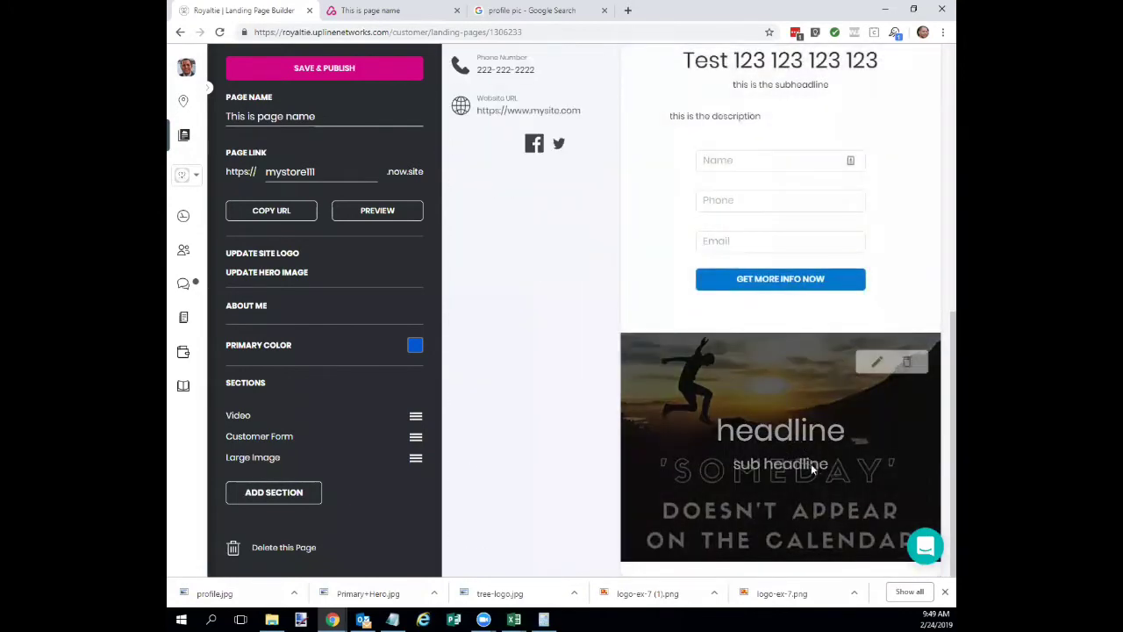
# Clear the Large Image section's headline and sub-headline text and save the change.
pyautogui.click(875, 362)
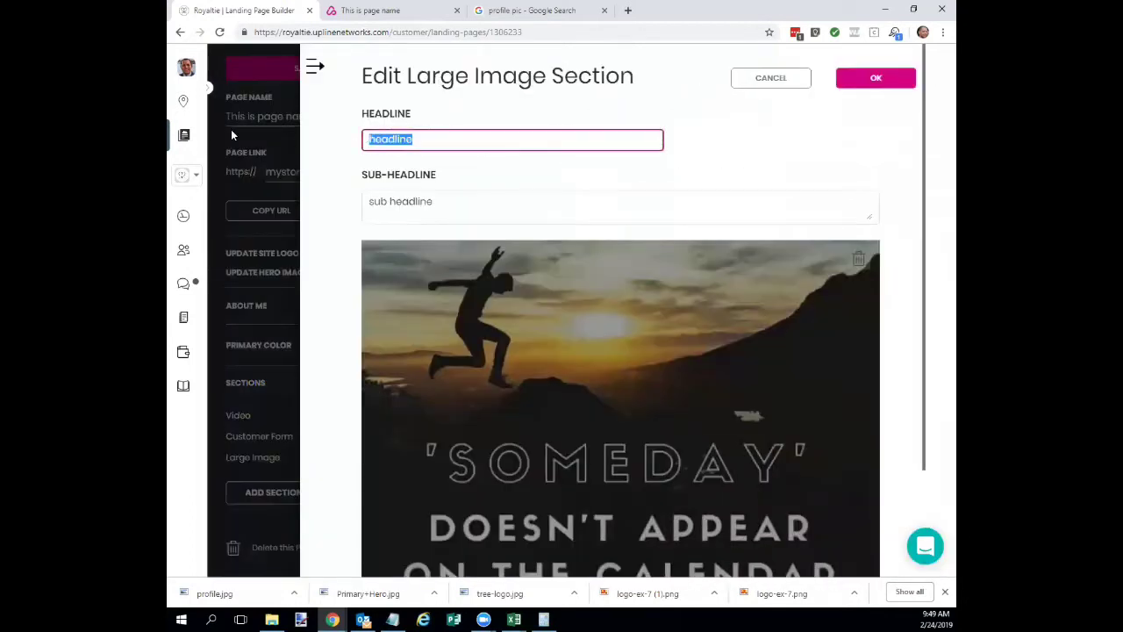
pyautogui.press('BackSpace')
pyautogui.moveTo(434, 207); pyautogui.dragTo(330, 196)
pyautogui.press('BackSpace')
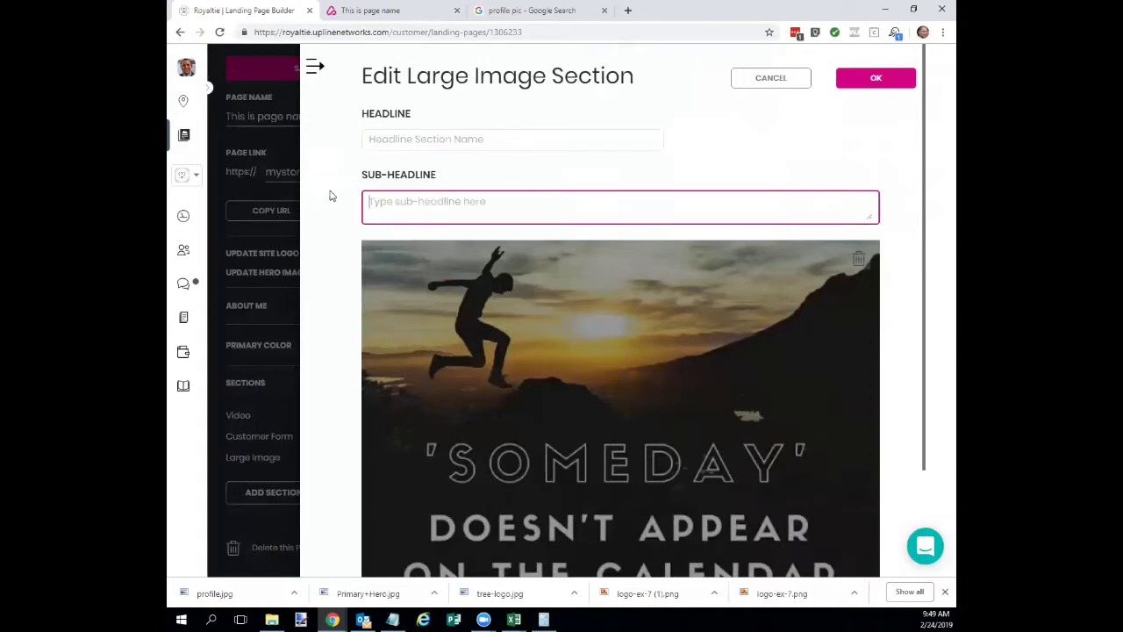
pyautogui.click(855, 80)
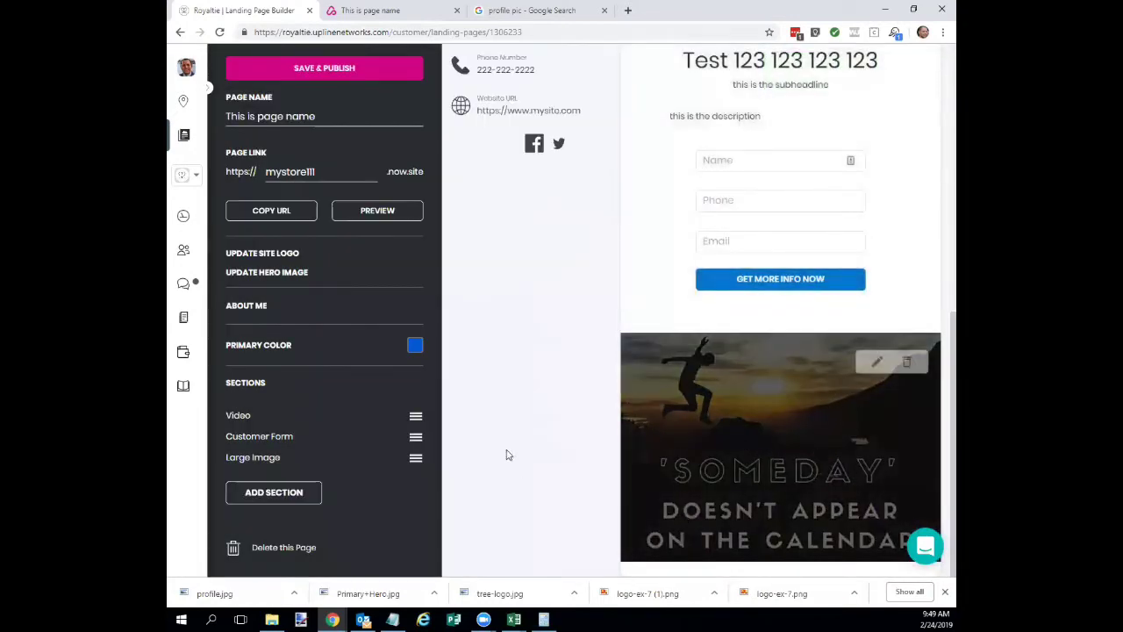
pyautogui.scroll(10, 513, 437)
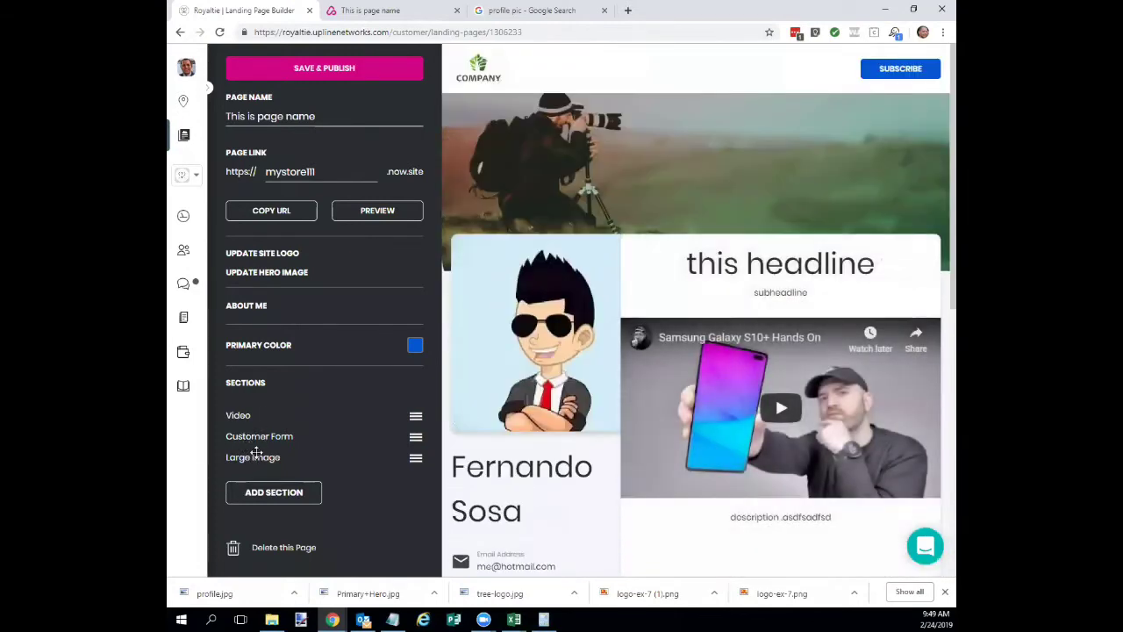
# Drag the Large Image row above Customer Form and scroll the preview to verify the order.
pyautogui.moveTo(257, 453); pyautogui.dragTo(255, 436)
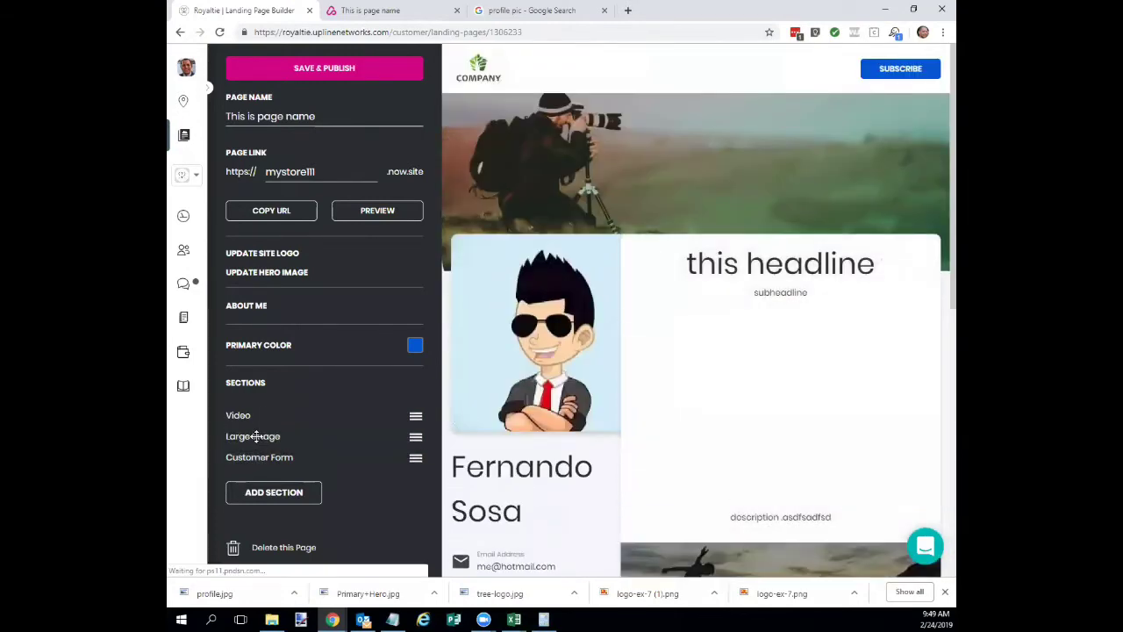
pyautogui.scroll(-5, 713, 371)
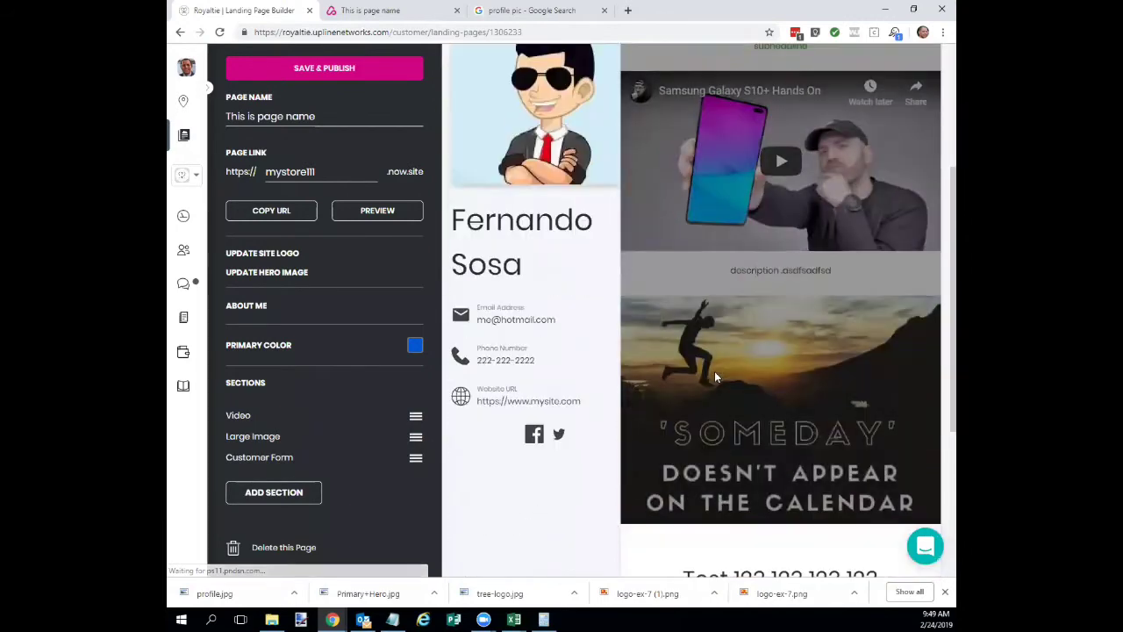
pyautogui.scroll(-1, 708, 369)
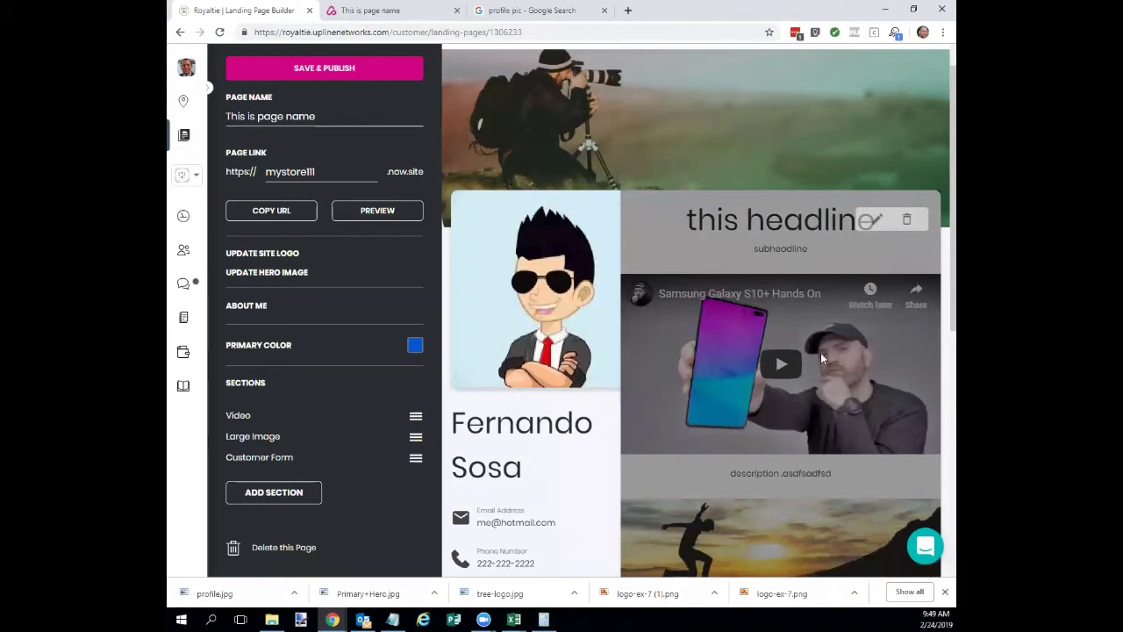
pyautogui.scroll(-5, 821, 353)
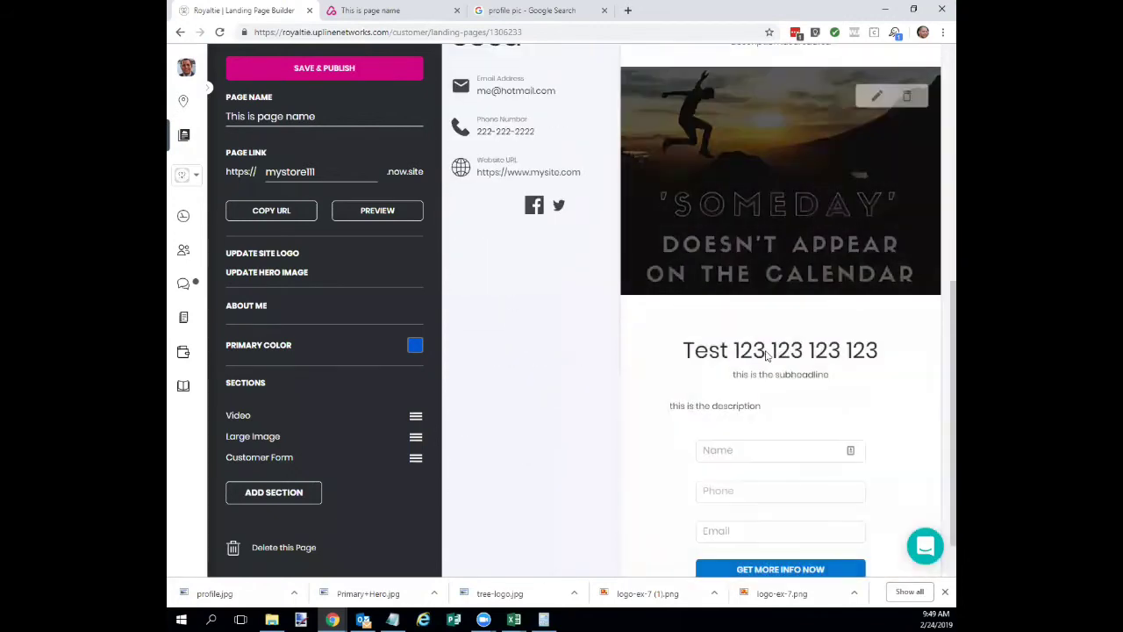
pyautogui.scroll(-1, 781, 441)
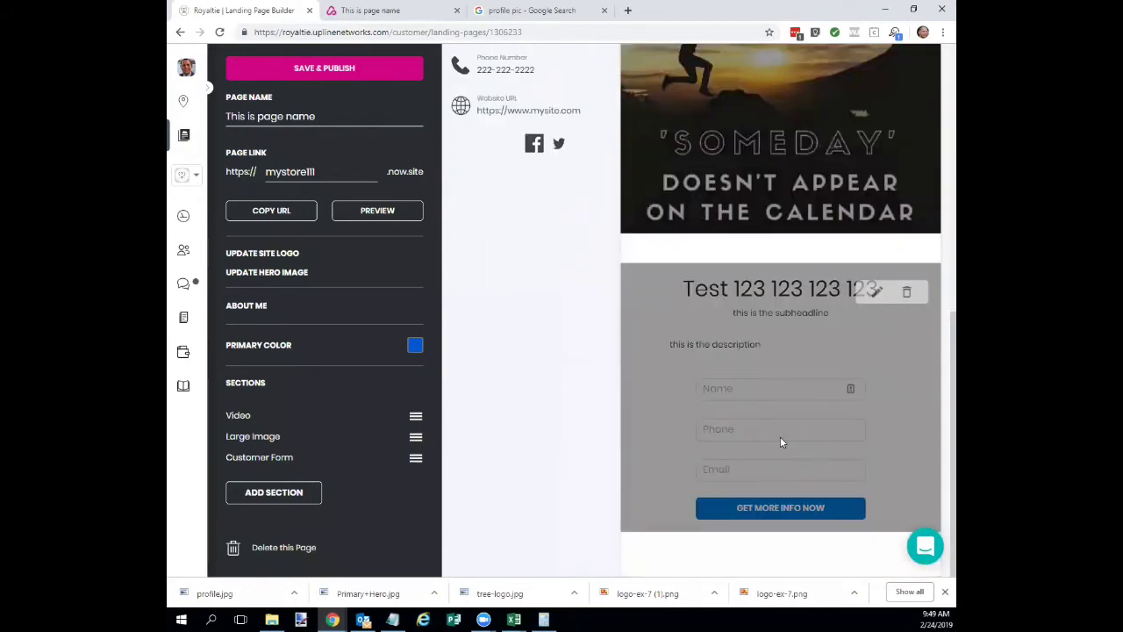
pyautogui.scroll(8, 756, 434)
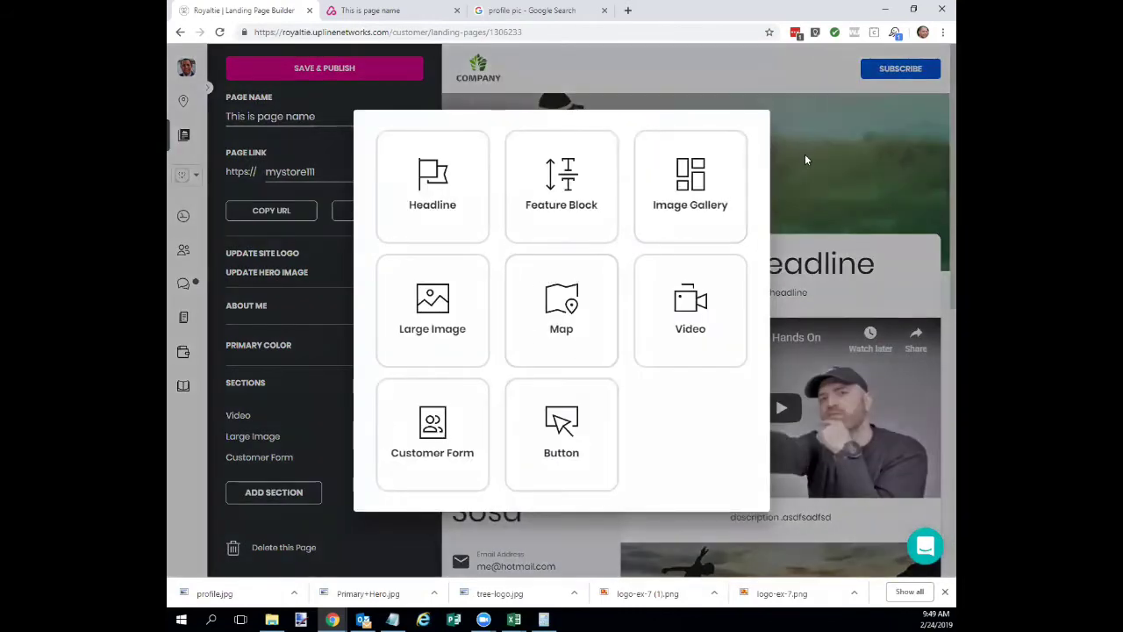
# Dismiss the section chooser, save and publish the page, and open the live page.
pyautogui.click(333, 280)
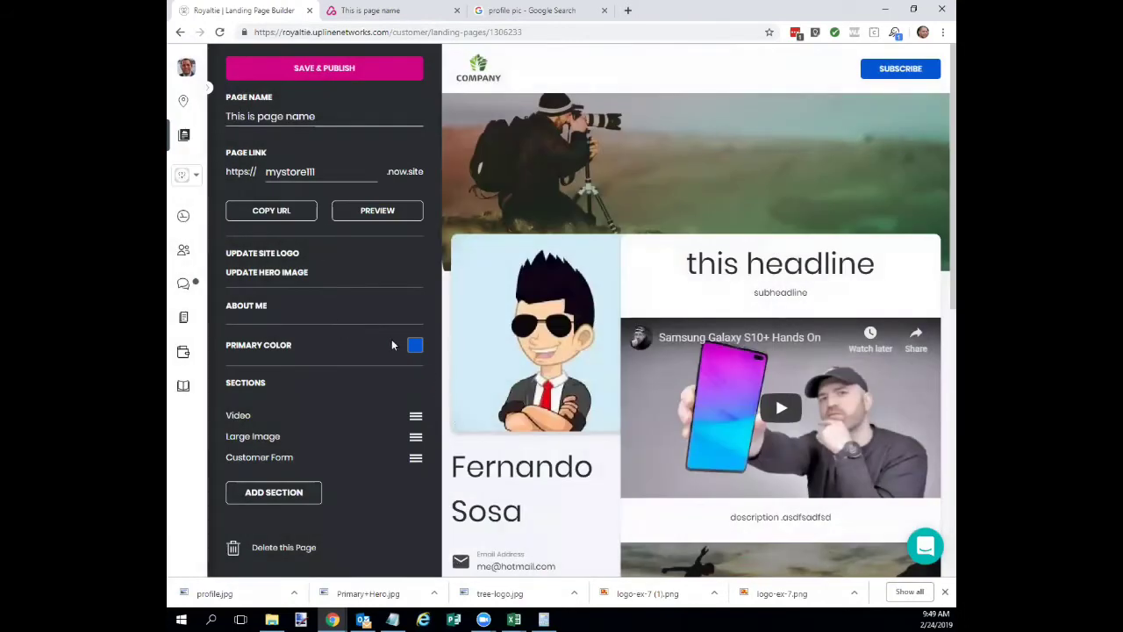
pyautogui.click(319, 69)
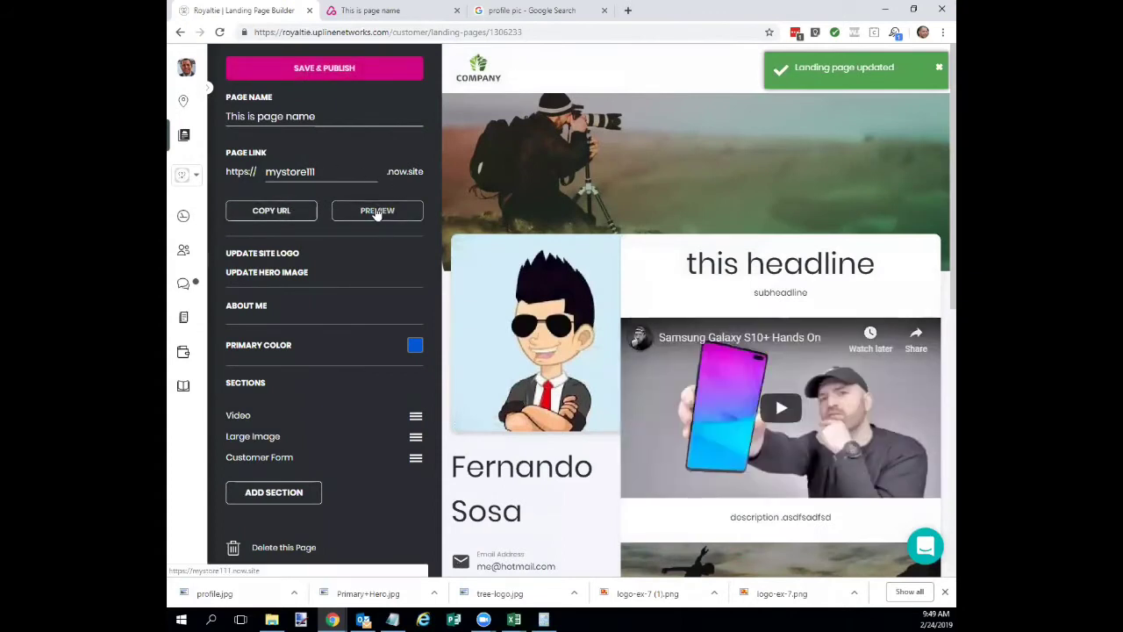
pyautogui.click(377, 212)
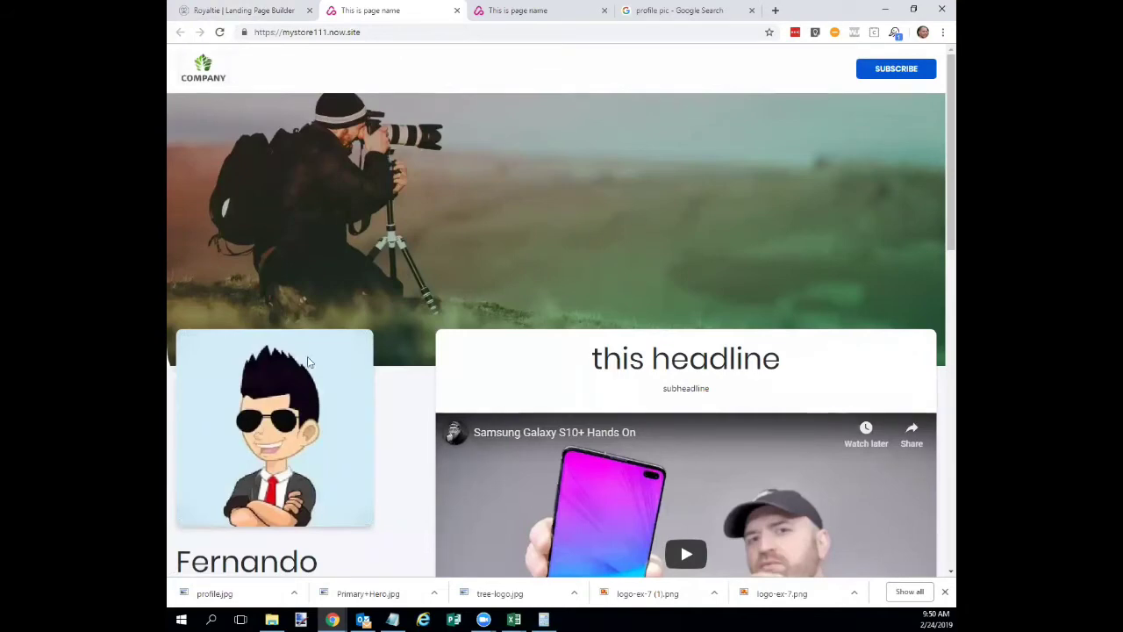
# Scroll to the live customer form and submit it empty, triggering the Email required warning.
pyautogui.scroll(-3, 693, 382)
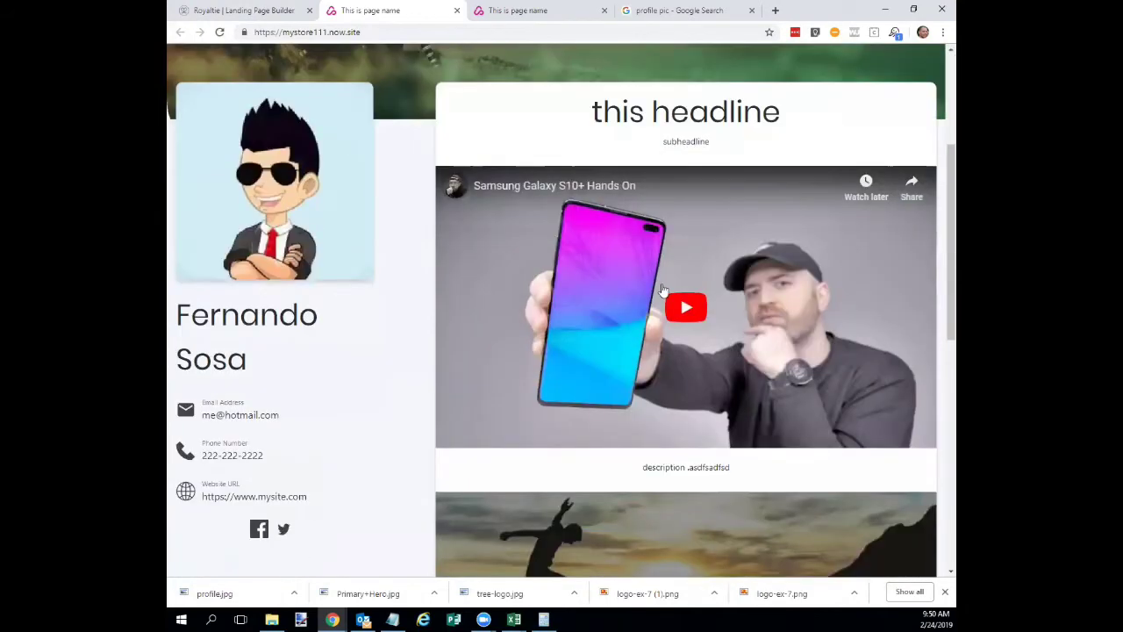
pyautogui.scroll(-3, 661, 374)
pyautogui.scroll(-3, 662, 374)
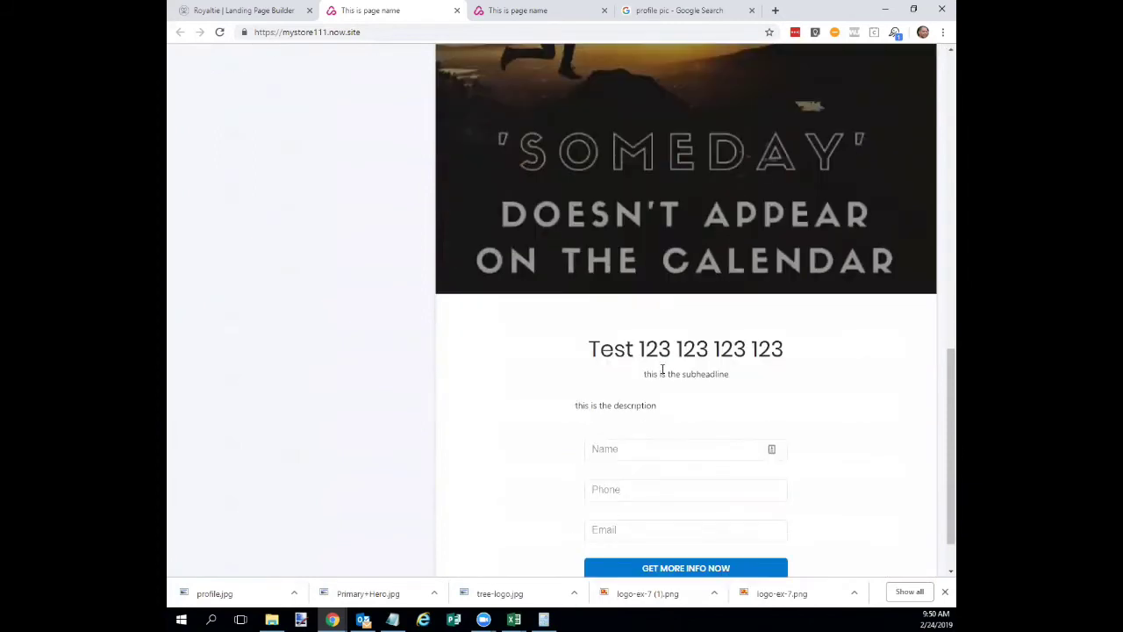
pyautogui.scroll(-1, 681, 351)
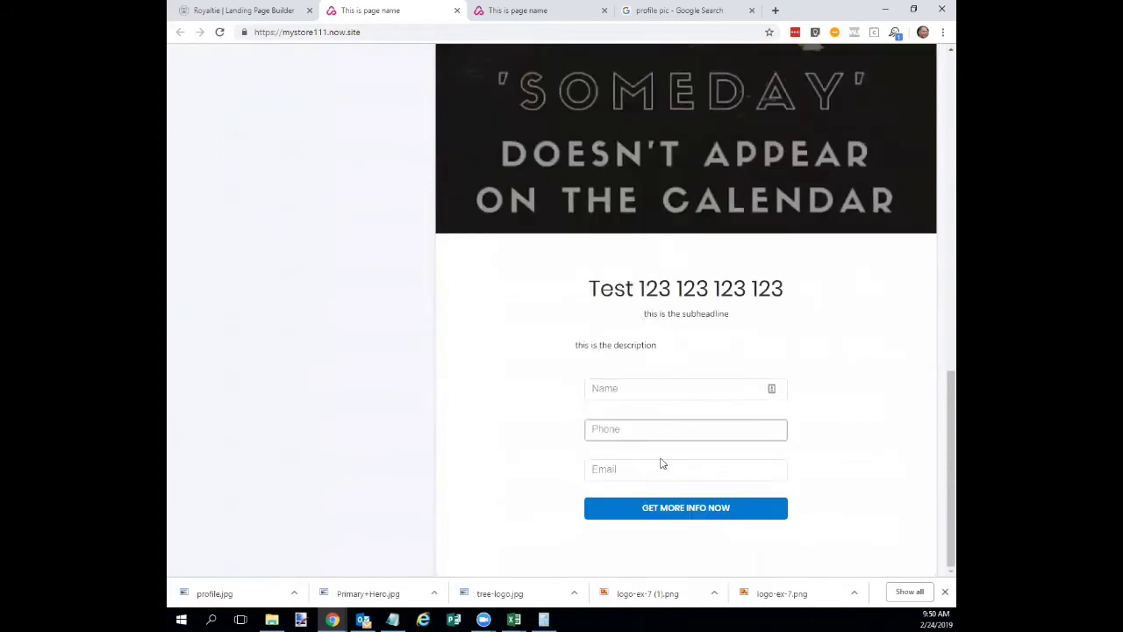
pyautogui.click(637, 388)
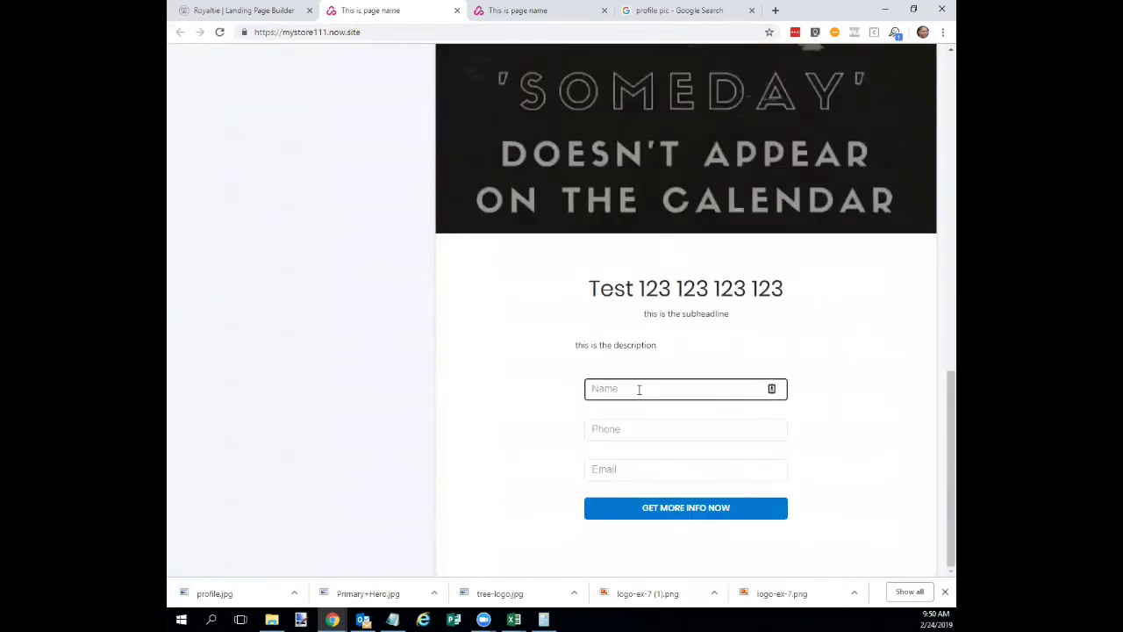
pyautogui.click(672, 513)
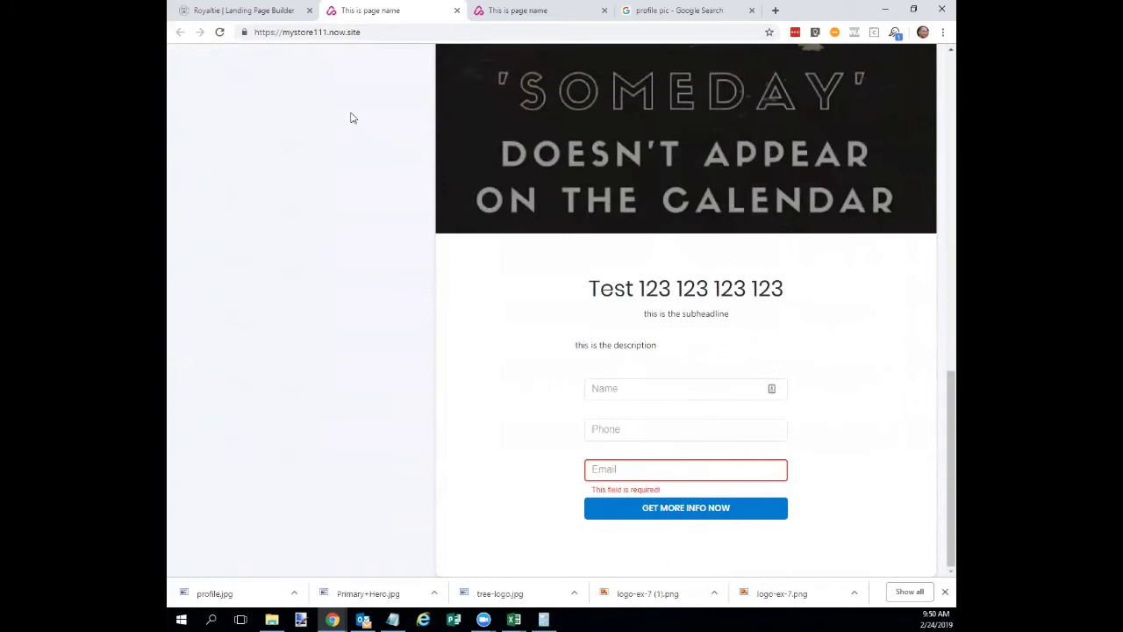
# Switch to the page builder and back, then hide the downloads bar on the live page.
pyautogui.click(259, 12)
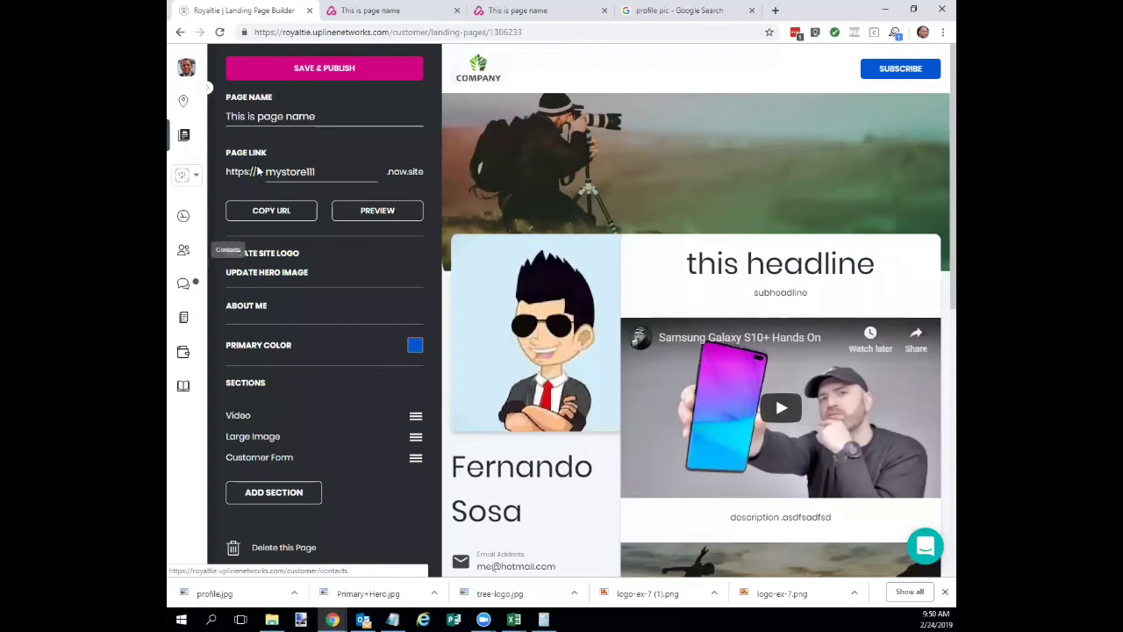
pyautogui.click(392, 12)
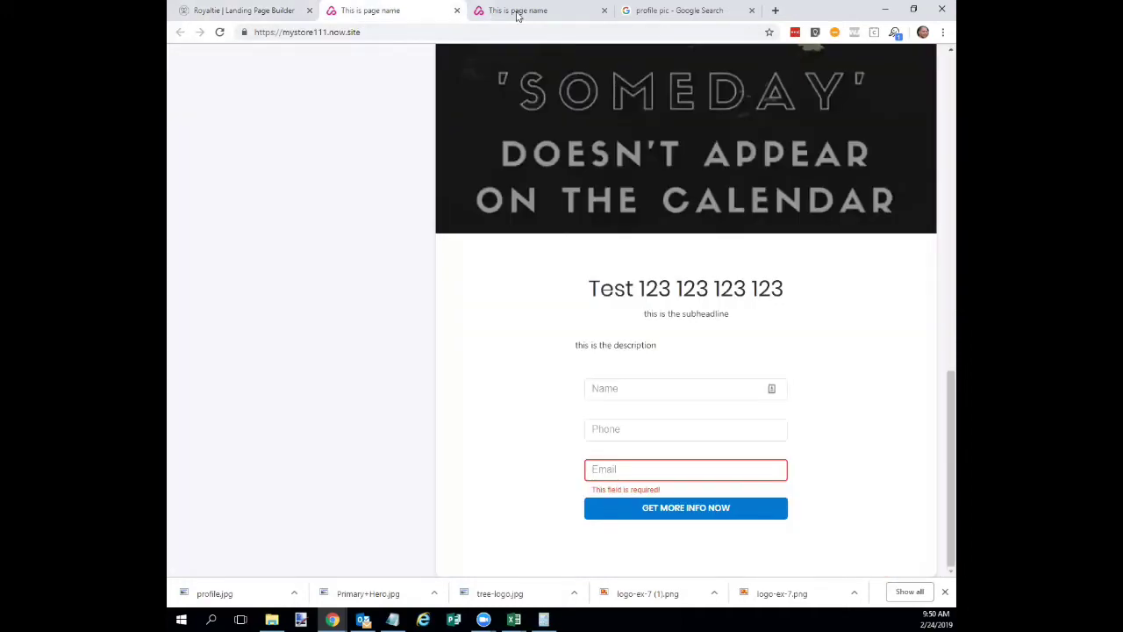
pyautogui.scroll(2, 568, 422)
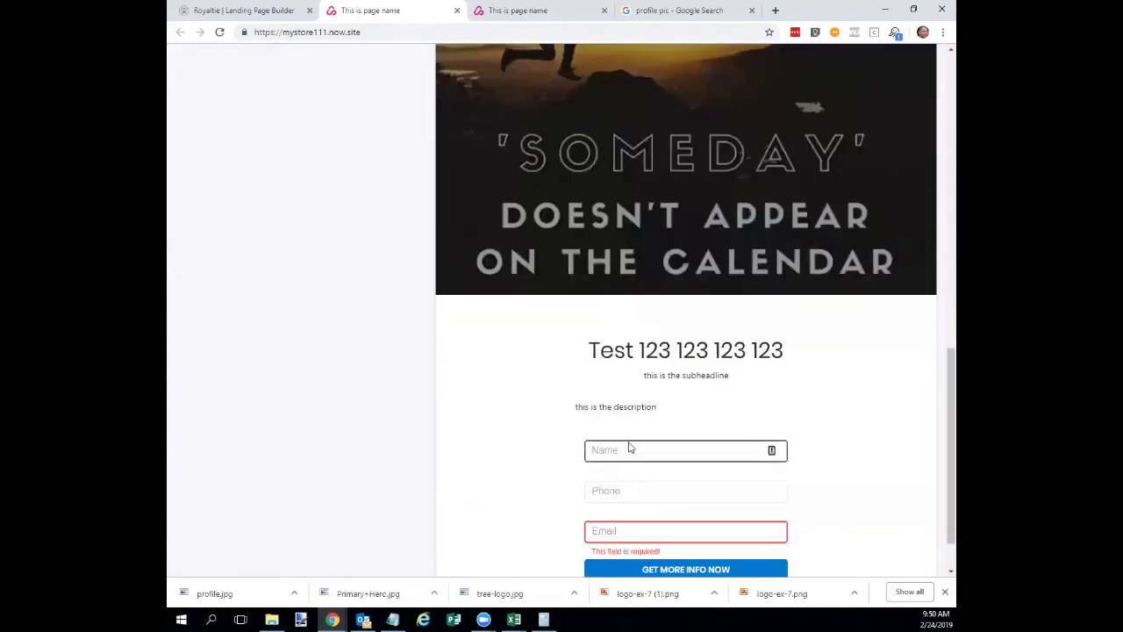
pyautogui.scroll(-1, 629, 447)
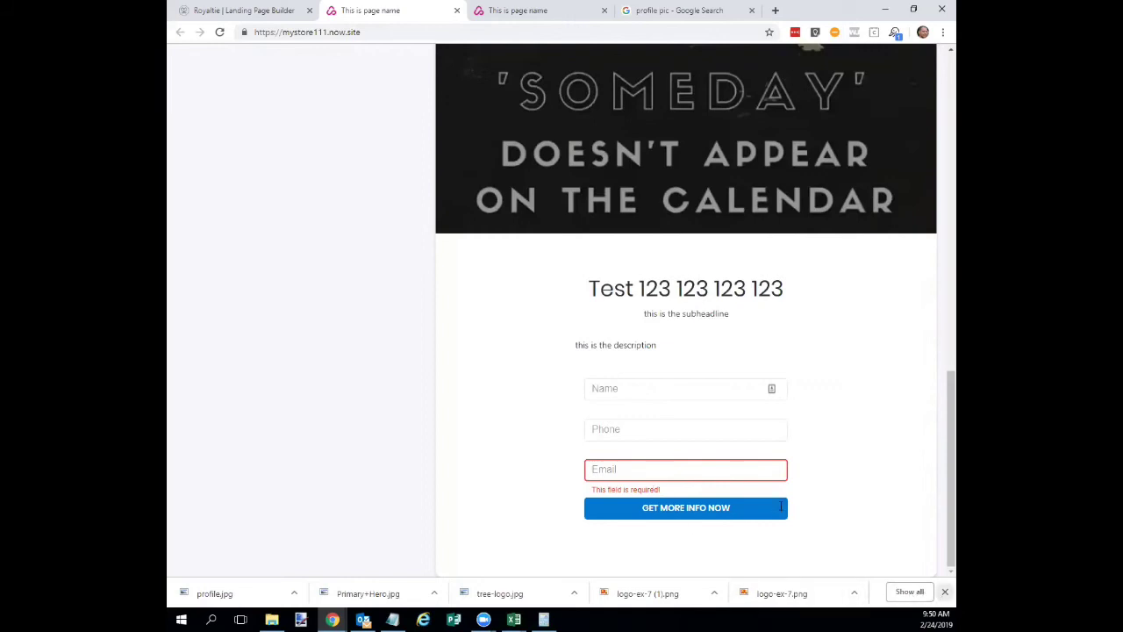
pyautogui.click(946, 592)
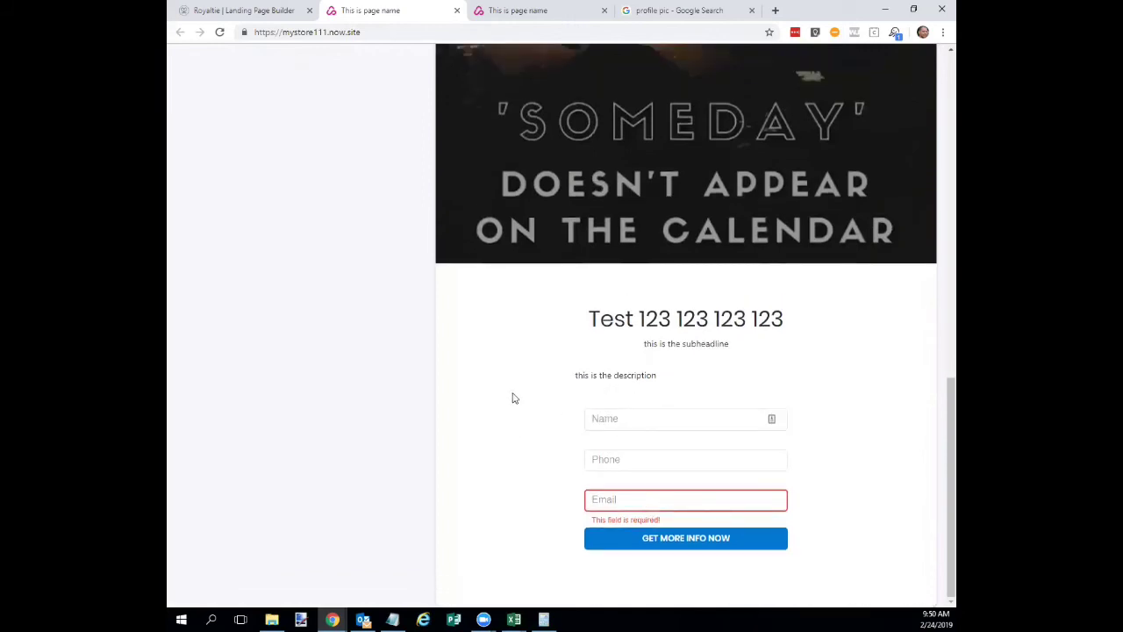
pyautogui.scroll(10, 486, 316)
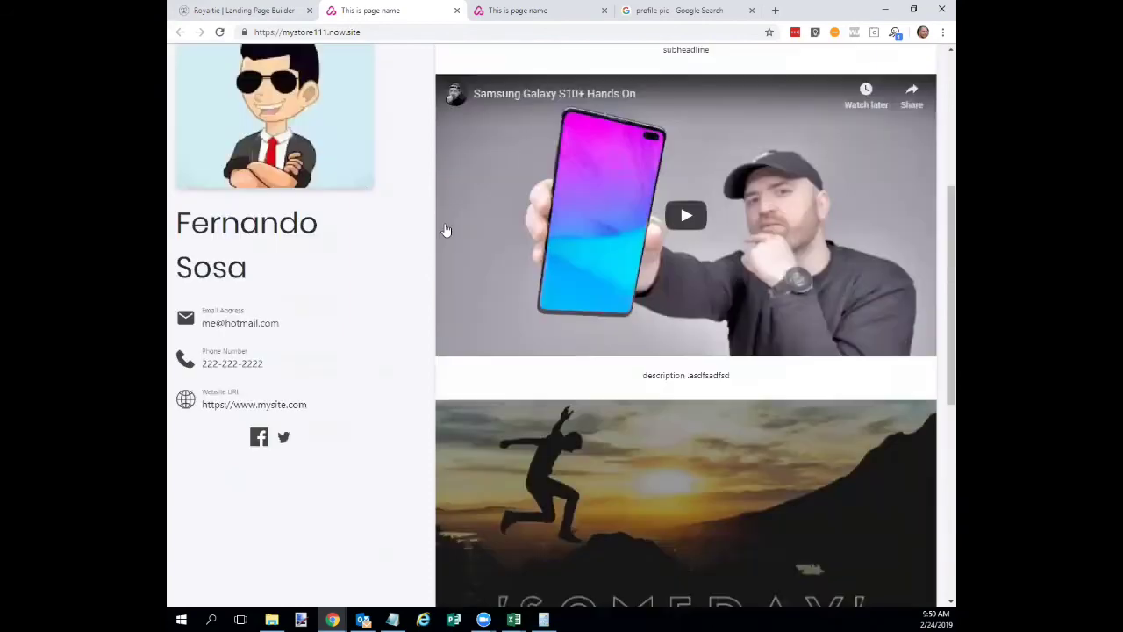
pyautogui.scroll(2, 337, 79)
# Copy the live page's mystore111.now.site address from the address bar.
pyautogui.click(344, 33)
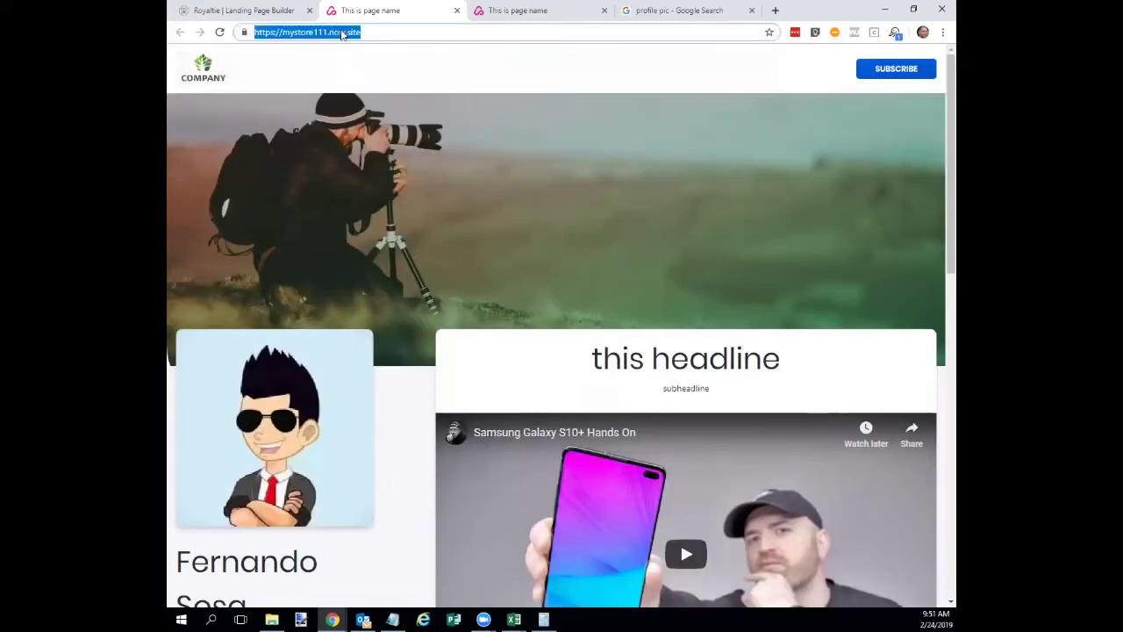
pyautogui.rightClick(312, 34)
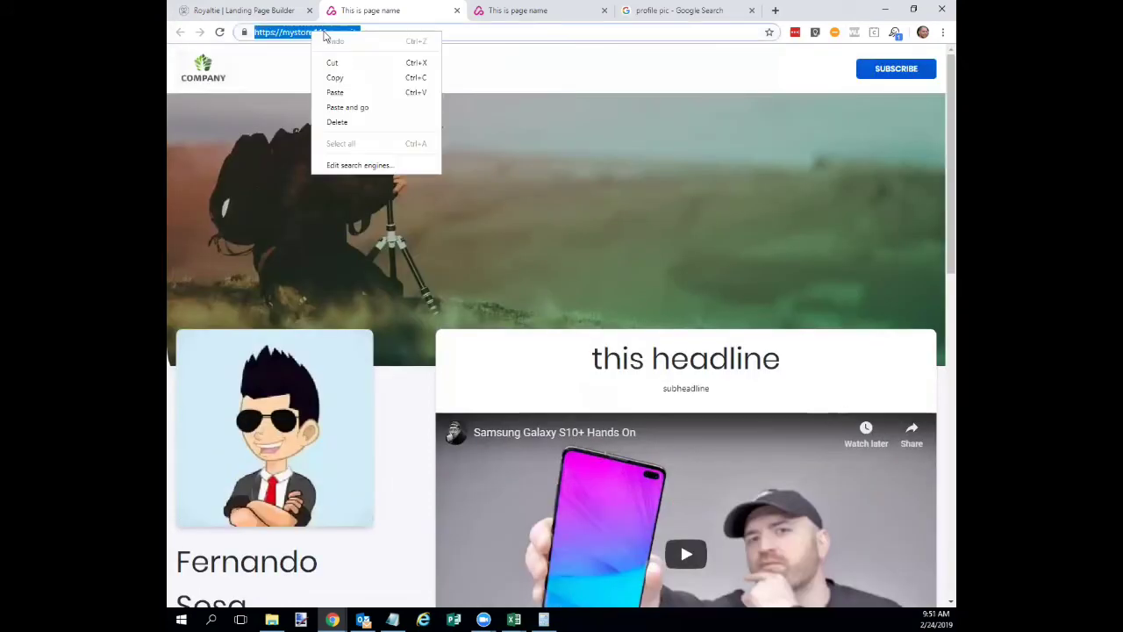
pyautogui.click(332, 82)
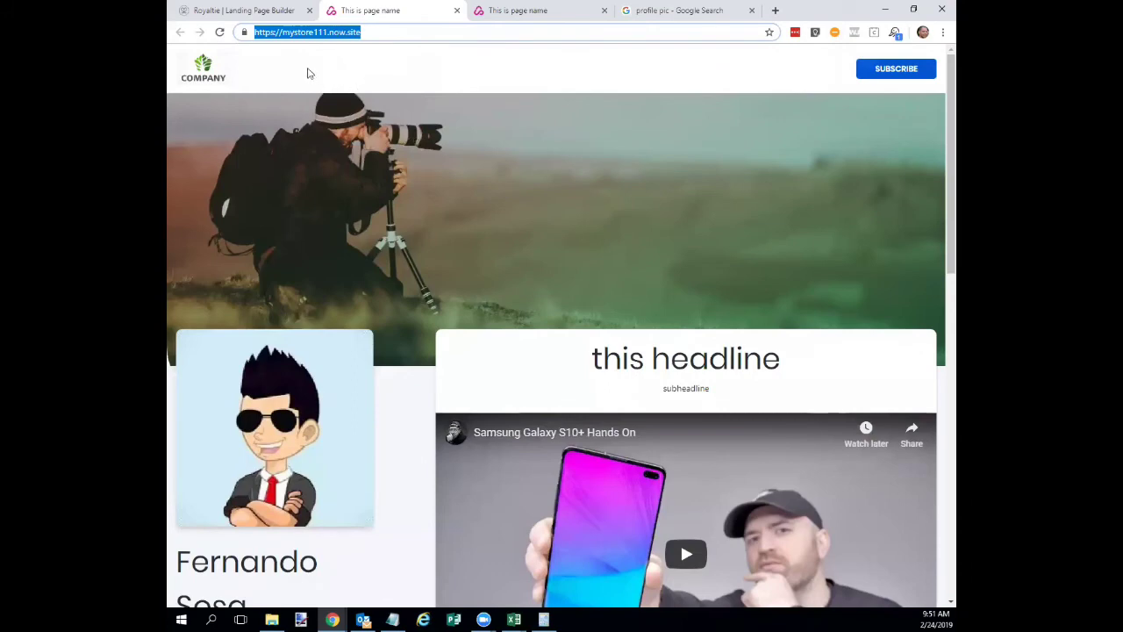
# Switch to the page builder and back, then scroll through the live page.
pyautogui.click(254, 12)
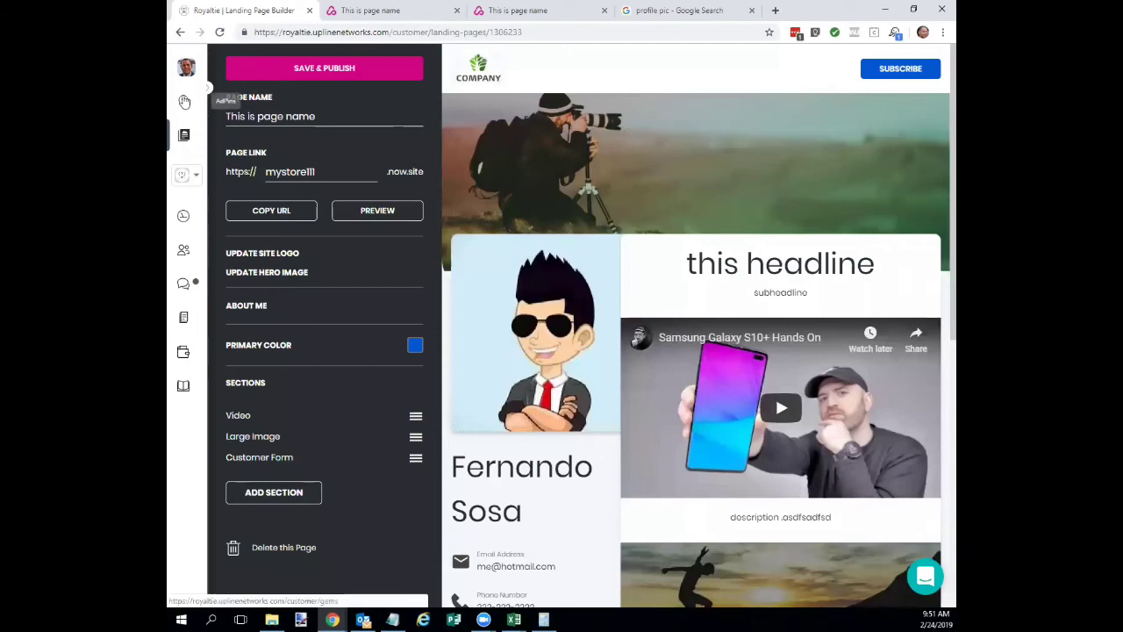
pyautogui.click(365, 13)
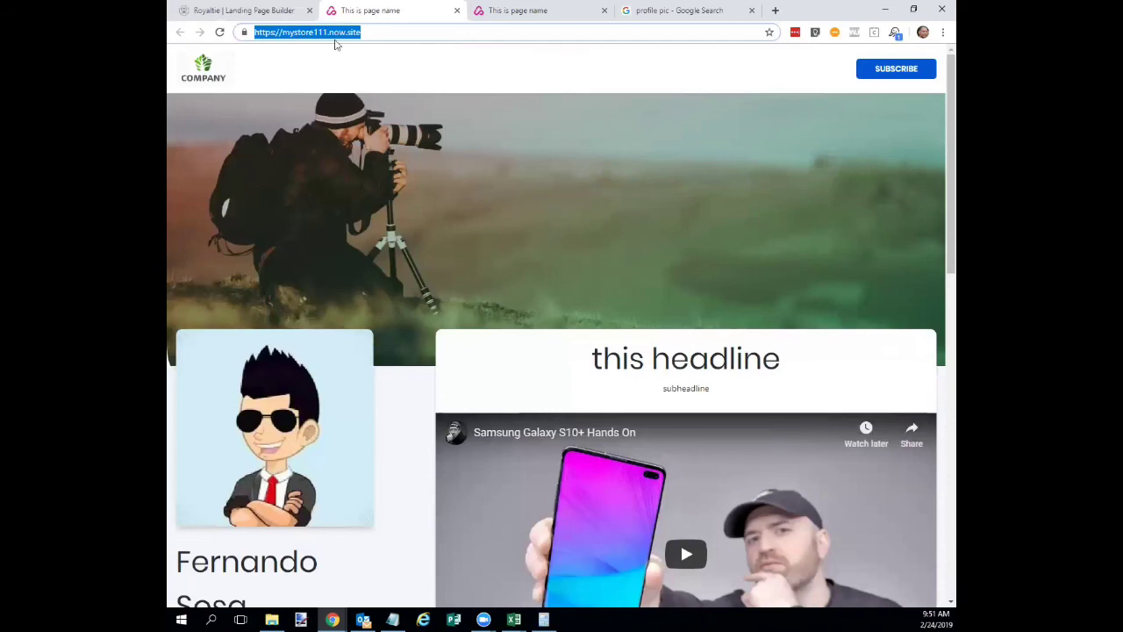
pyautogui.scroll(-5, 597, 456)
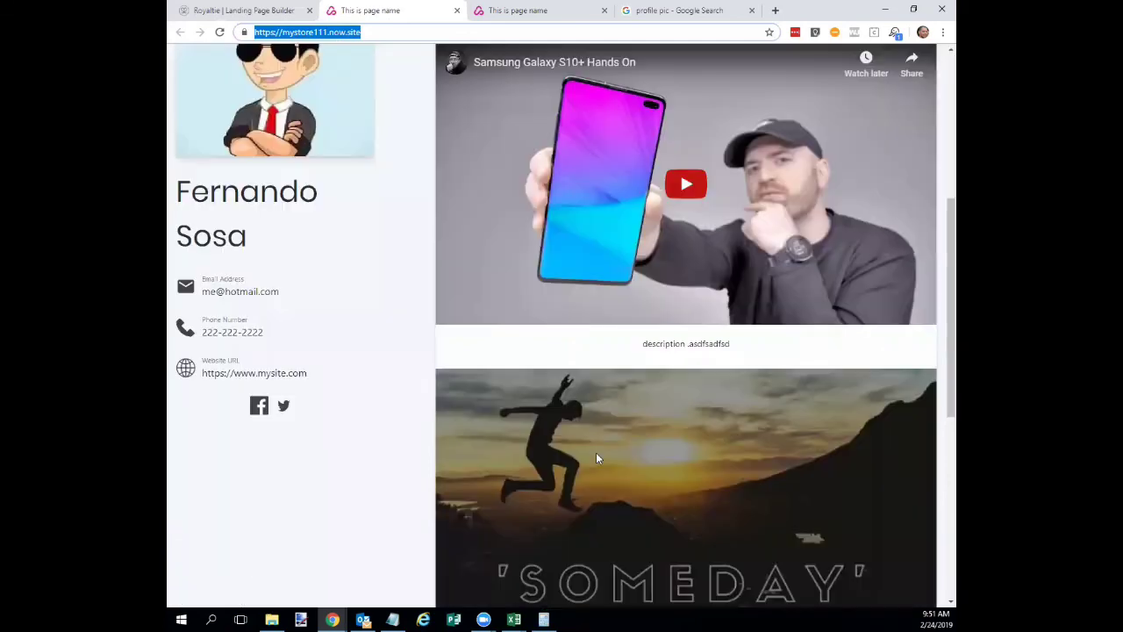
pyautogui.scroll(4, 462, 401)
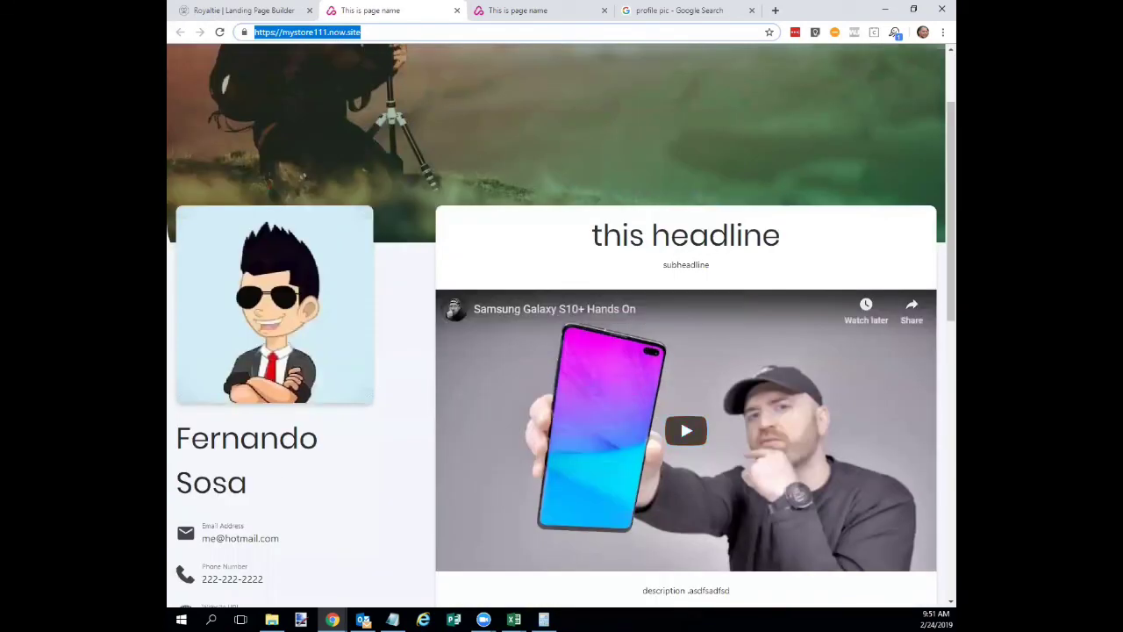